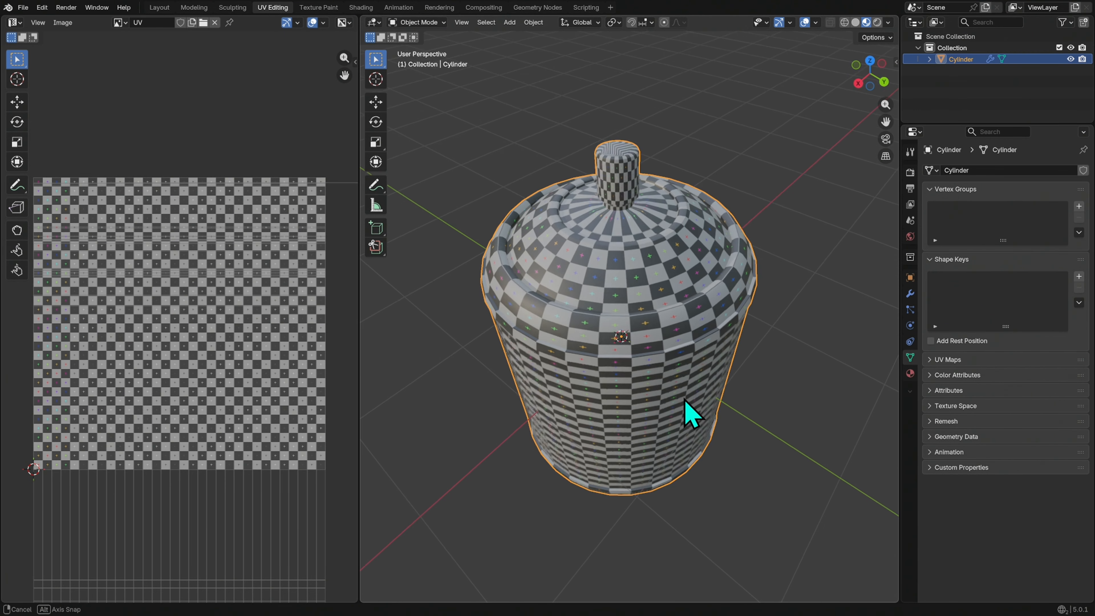
# Enter Edit Mode on the spray can, select its entire mesh and unwrap it with Cylinder Projection
pyautogui.click(769, 355)
pyautogui.click(685, 381)
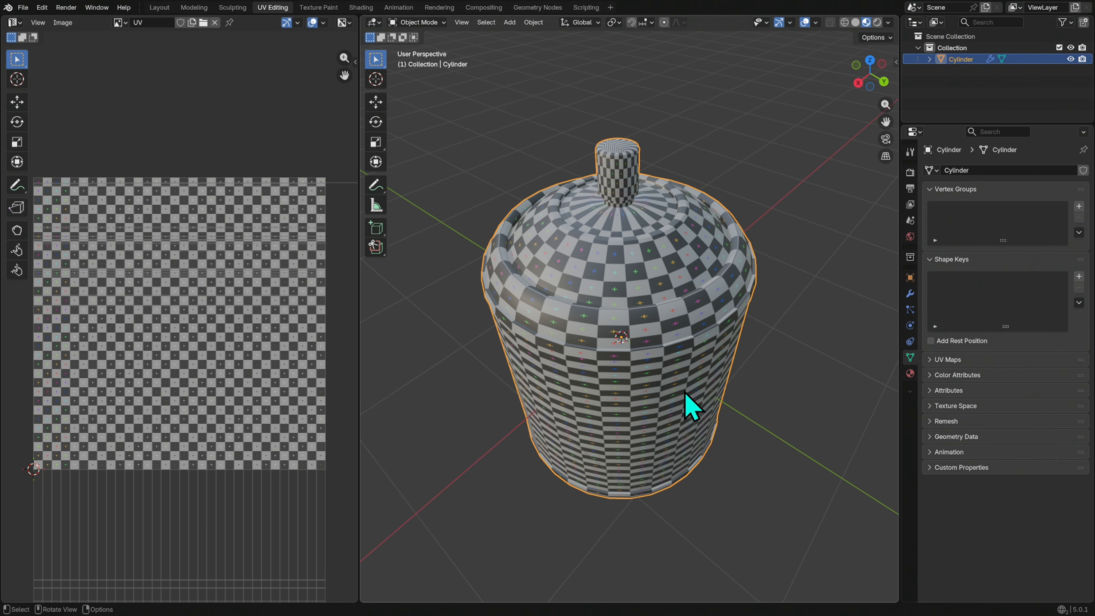
pyautogui.press('Tab')
pyautogui.press('a')
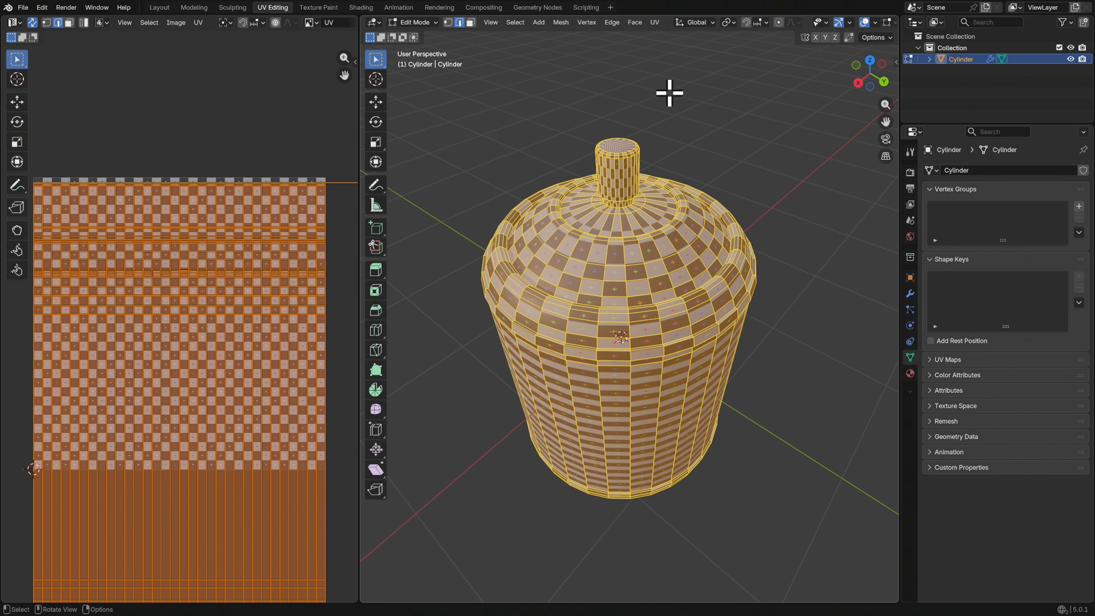
pyautogui.click(655, 22)
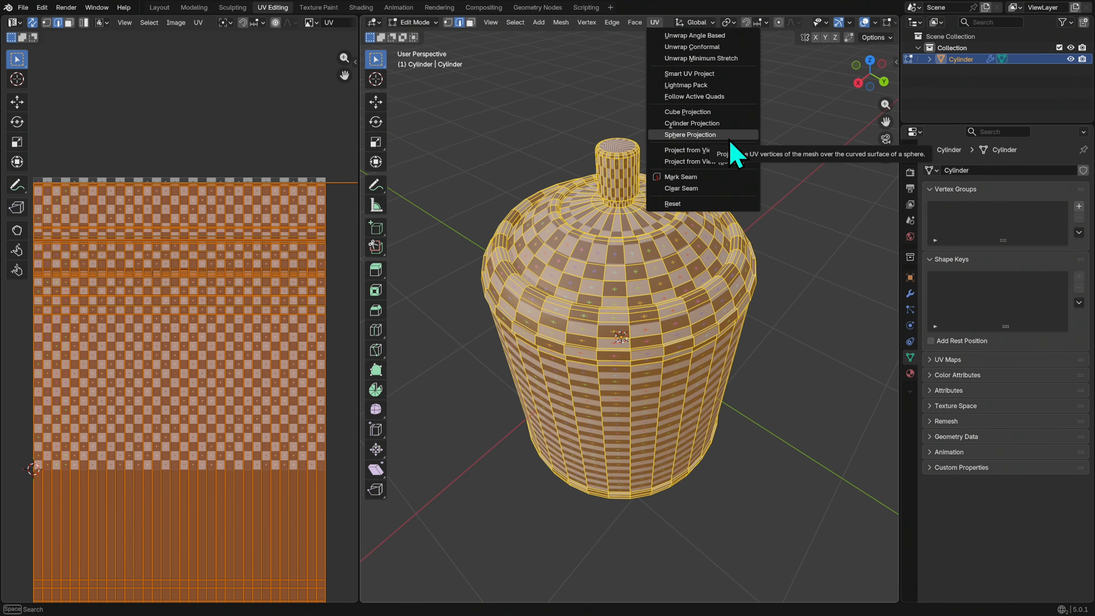
pyautogui.click(728, 124)
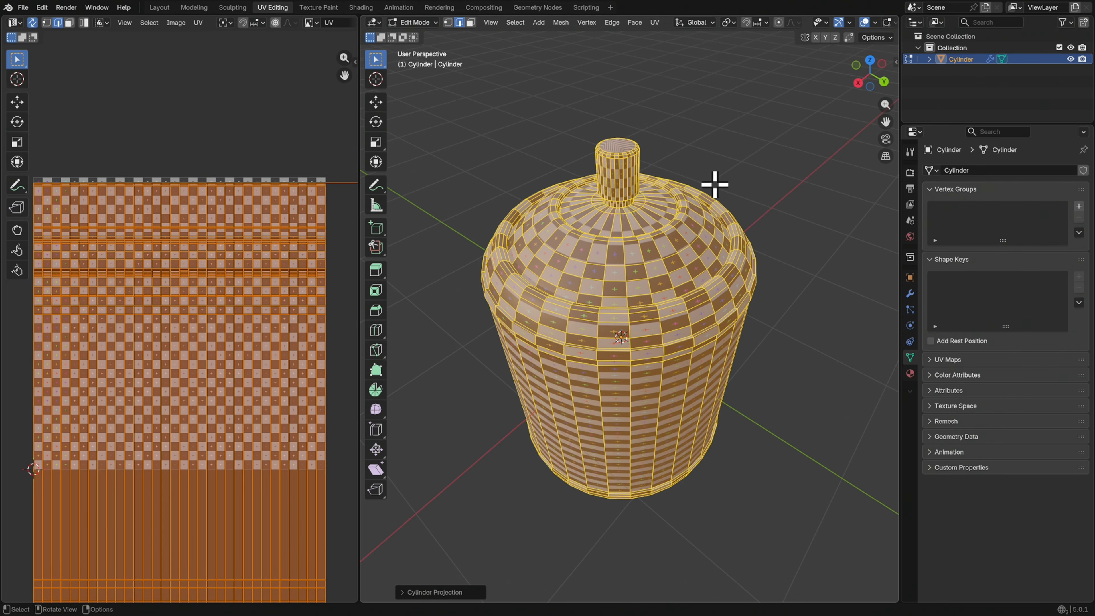
# Unwrap the entire can with Smart UV Project at a 66° angle limit and inspect the checker pattern on the body
pyautogui.click(654, 23)
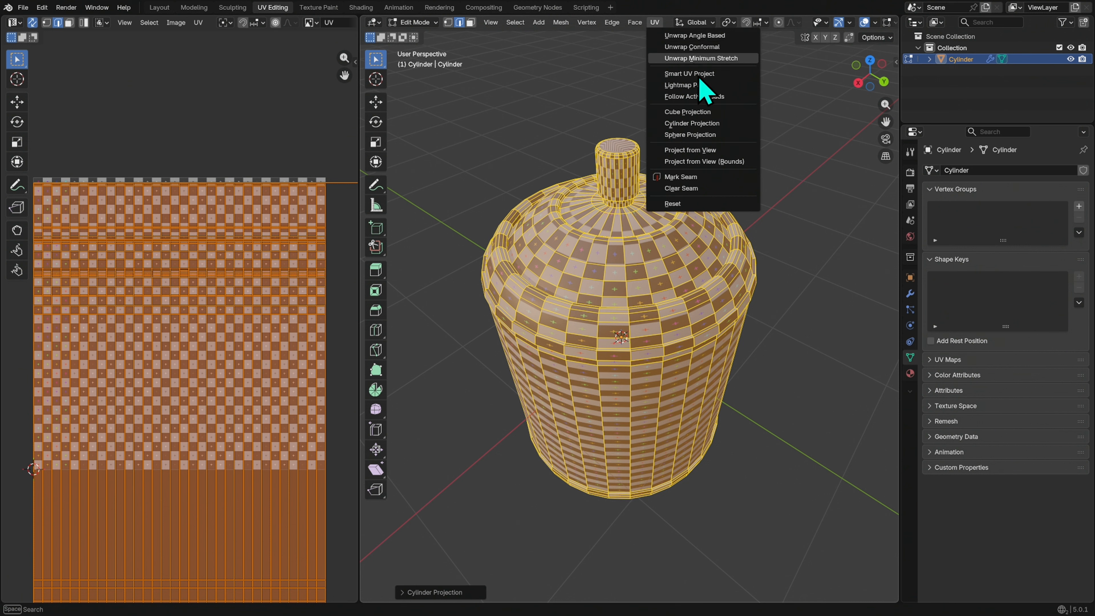
pyautogui.click(728, 74)
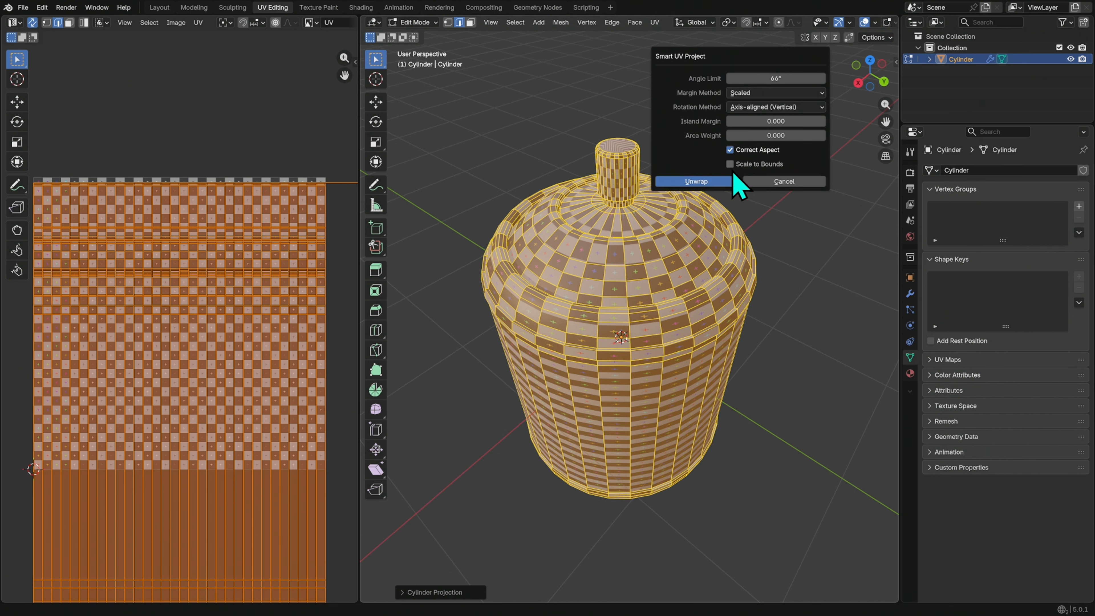
pyautogui.click(731, 182)
pyautogui.click(760, 344)
pyautogui.moveTo(760, 344); pyautogui.dragTo(706, 384, button='middle')
pyautogui.keyDown('alt'); pyautogui.click(704, 384); pyautogui.keyUp('alt')
pyautogui.moveTo(689, 305); pyautogui.dragTo(706, 349, button='middle')
pyautogui.moveTo(704, 416); pyautogui.dragTo(727, 424, button='middle')
pyautogui.moveTo(668, 380); pyautogui.dragTo(760, 371, button='middle')
# Switch the 3D viewport to Solid shading to show the can's plain mesh without the checker texture
pyautogui.scroll(-4, 871, 21)
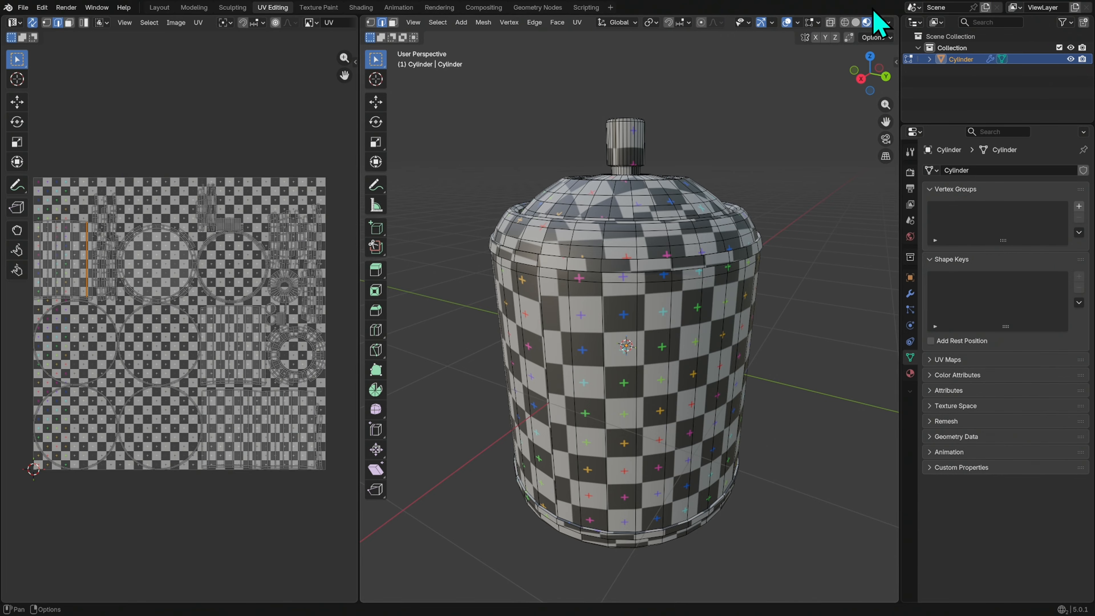
pyautogui.click(856, 22)
pyautogui.moveTo(789, 302); pyautogui.dragTo(781, 321, button='middle')
pyautogui.moveTo(676, 293)
pyautogui.mouseDown(button='middle')
pyautogui.moveTo(680, 274)
pyautogui.moveTo(695, 291)
pyautogui.mouseUp(button='middle')
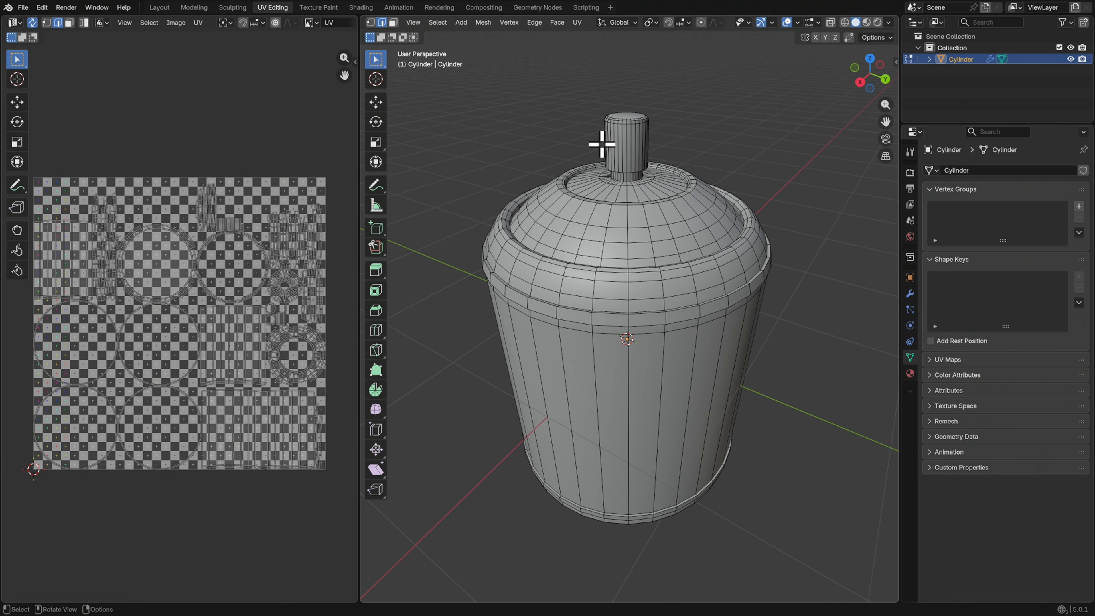
pyautogui.press('Tab')
pyautogui.press('Tab')
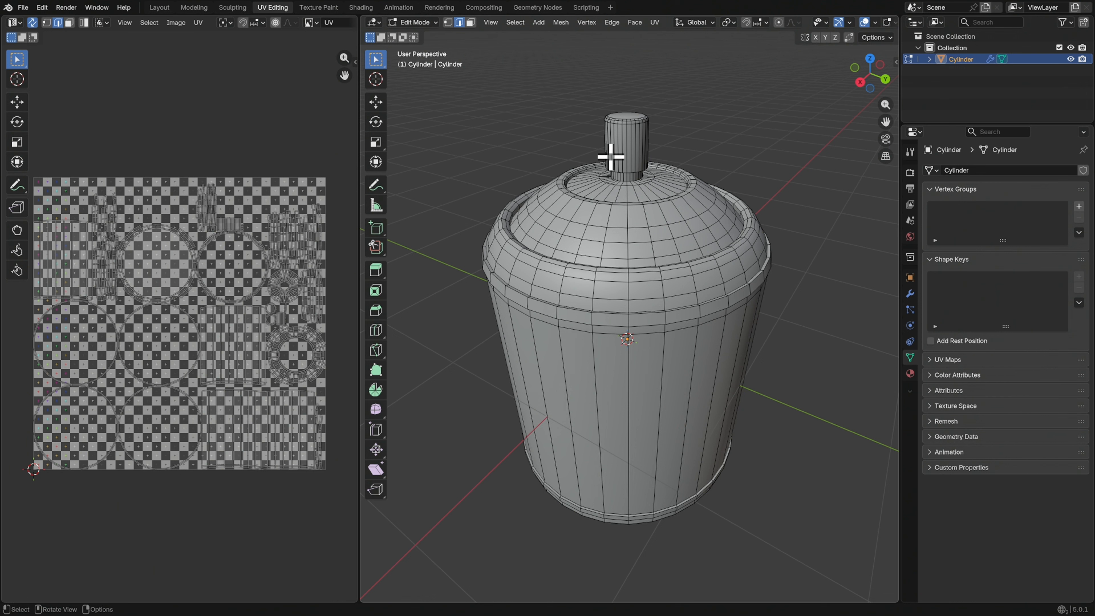
# Select all sharp edges of the can, mark them as seams and clear the selection
pyautogui.click(517, 23)
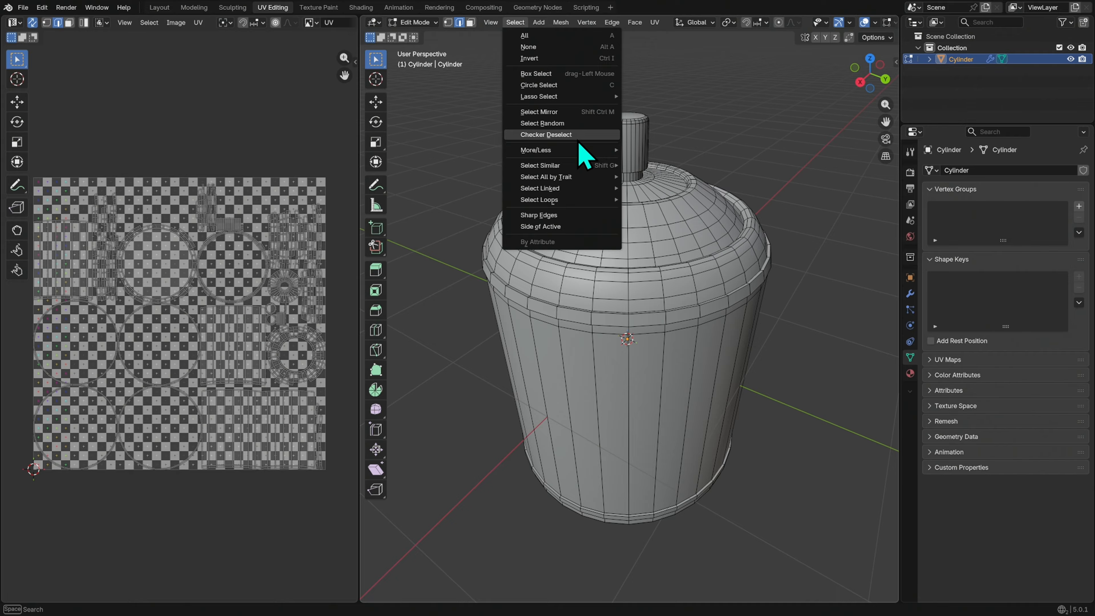
pyautogui.click(588, 215)
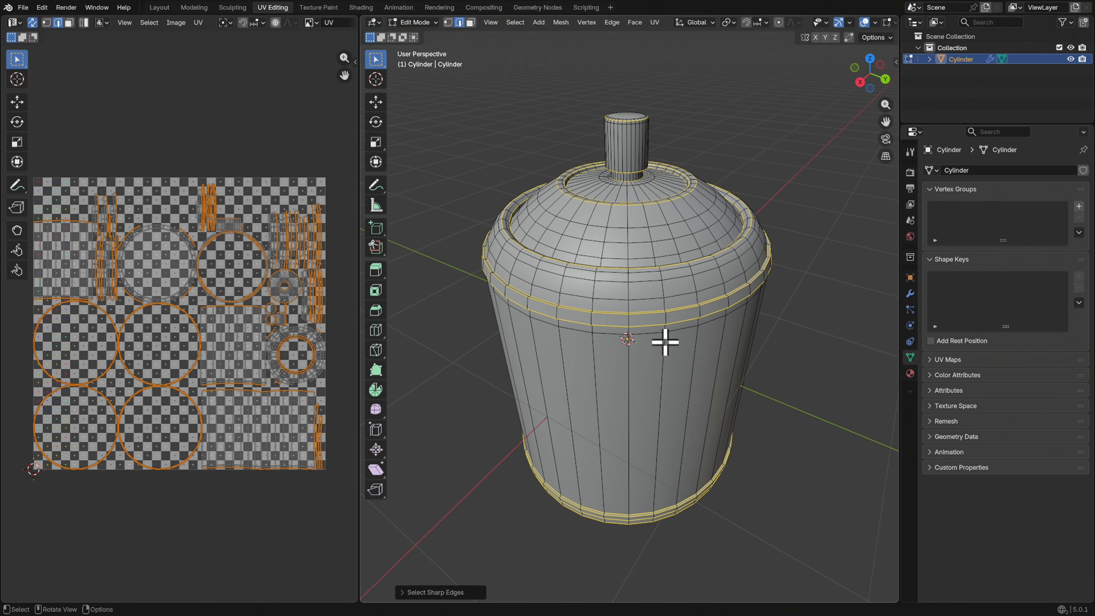
pyautogui.click(614, 23)
pyautogui.click(668, 215)
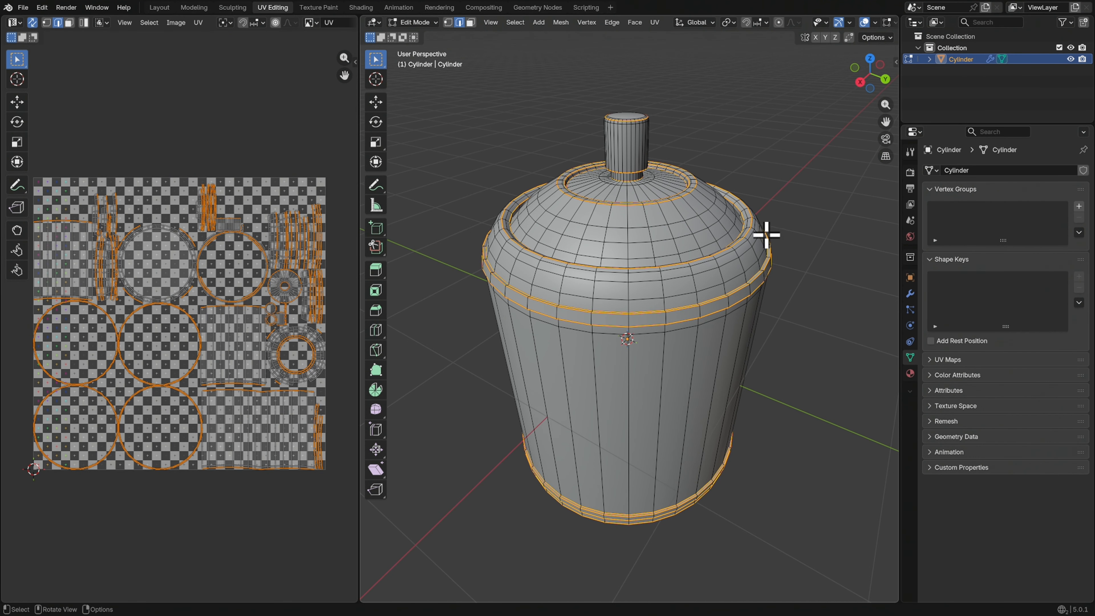
pyautogui.hotkey('alt', 'a')
pyautogui.moveTo(779, 340); pyautogui.dragTo(759, 303, button='middle')
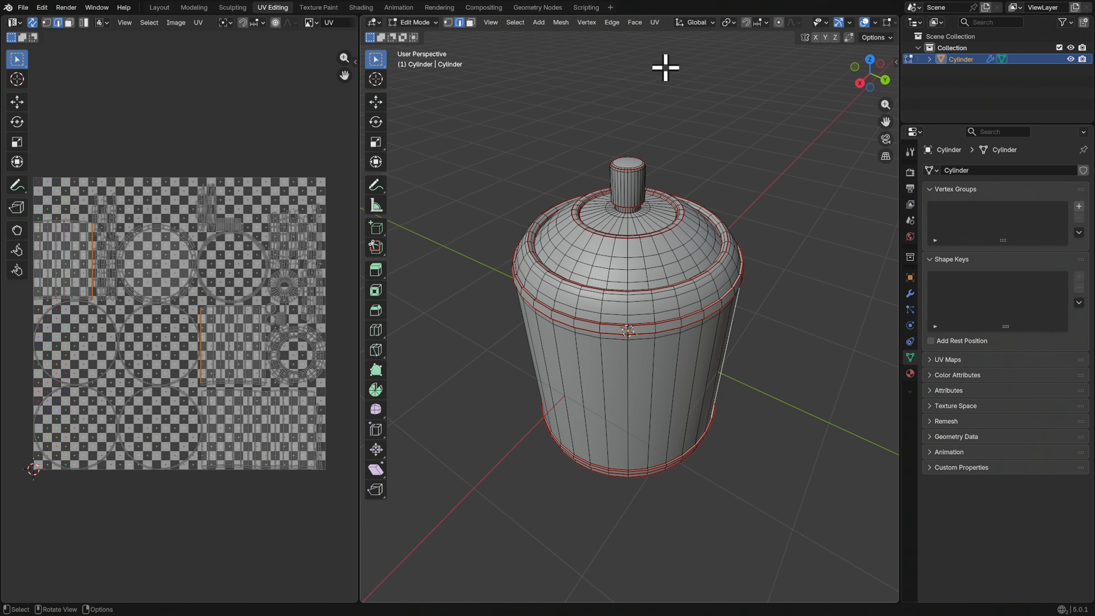
# Select the entire can mesh and unwrap it with the Conformal method
pyautogui.press('a')
pyautogui.click(655, 22)
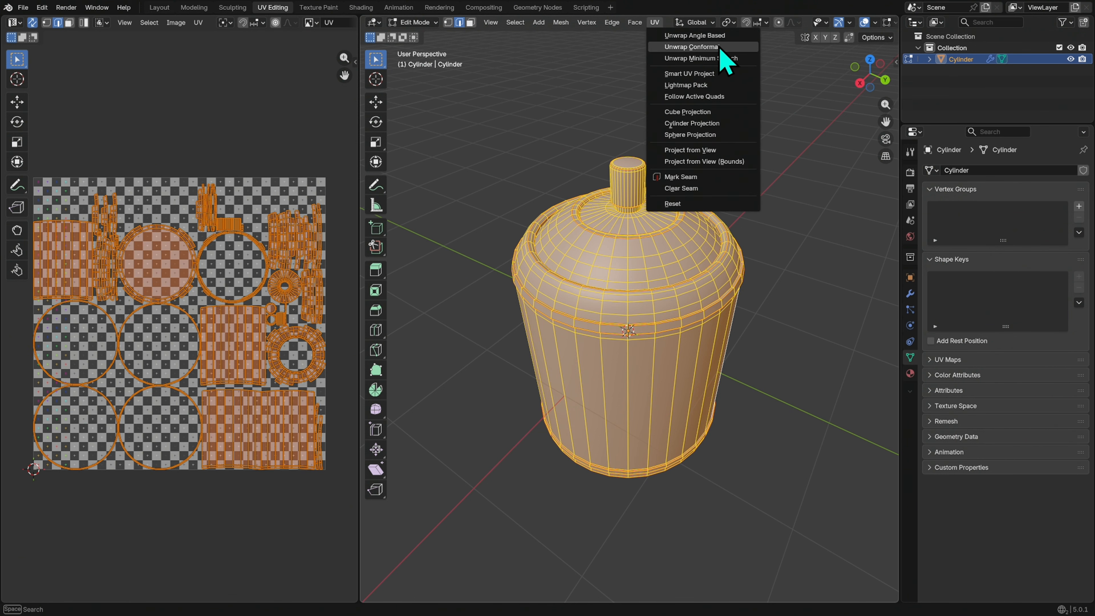
pyautogui.click(692, 46)
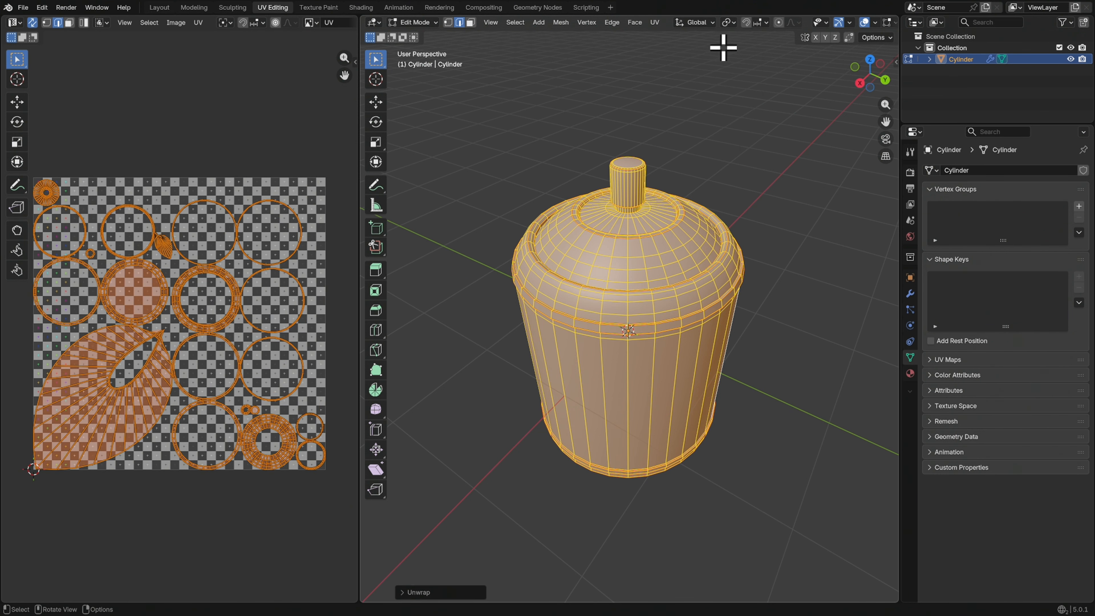
# Switch the viewport to Material Preview shading, clear the selection and examine the checker pattern for stretching around the can
pyautogui.scroll(-3, 797, 23)
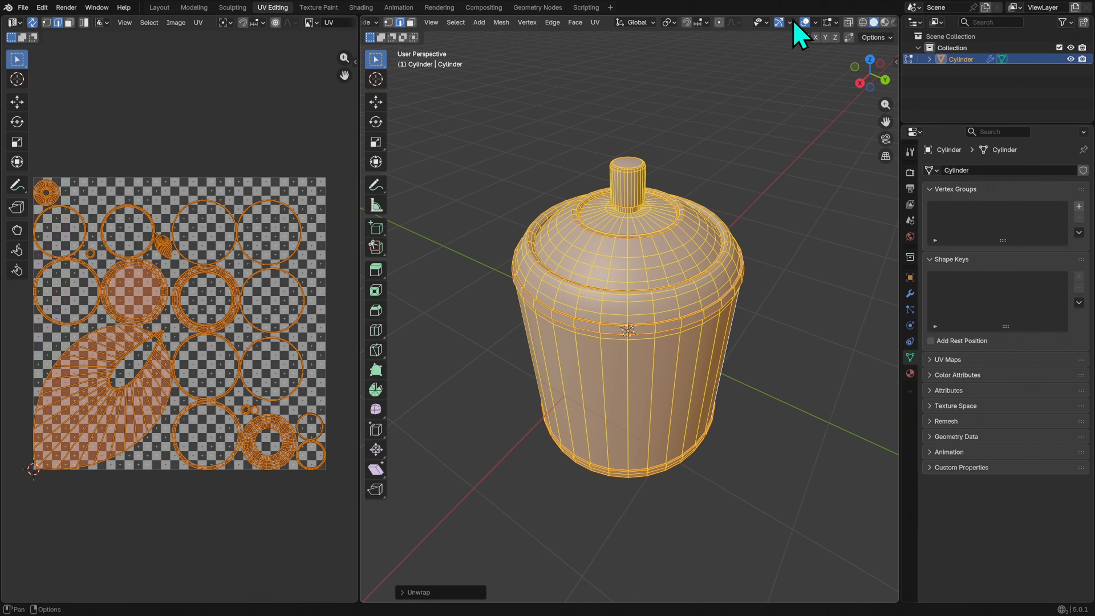
pyautogui.click(884, 22)
pyautogui.hotkey('alt', 'a')
pyautogui.moveTo(793, 253); pyautogui.dragTo(706, 390, button='middle')
pyautogui.moveTo(642, 269); pyautogui.dragTo(704, 325, button='middle')
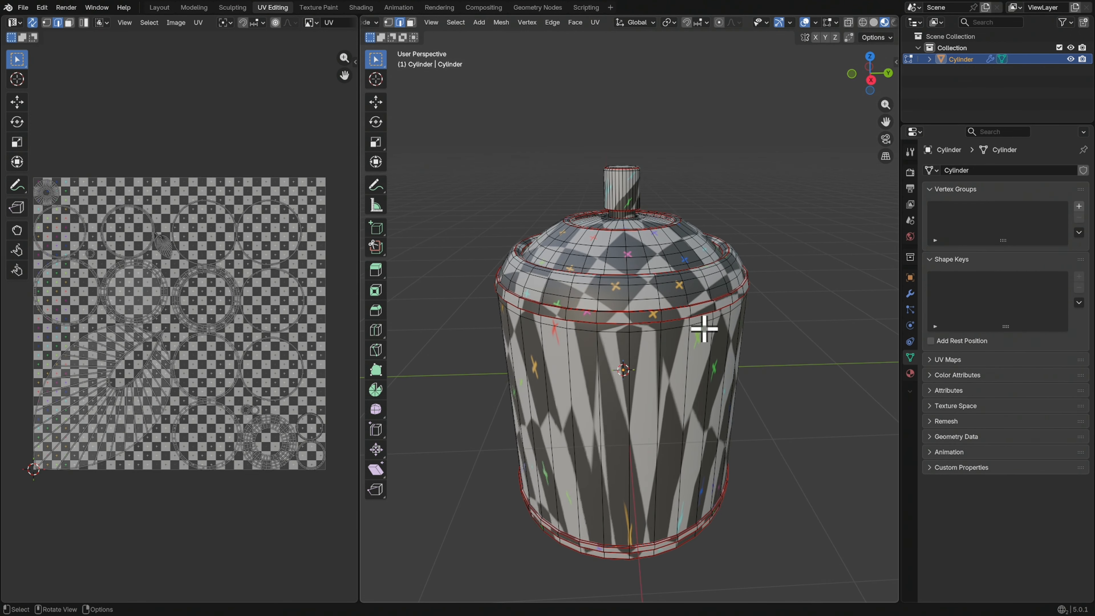
pyautogui.moveTo(733, 399); pyautogui.dragTo(773, 385, button='middle')
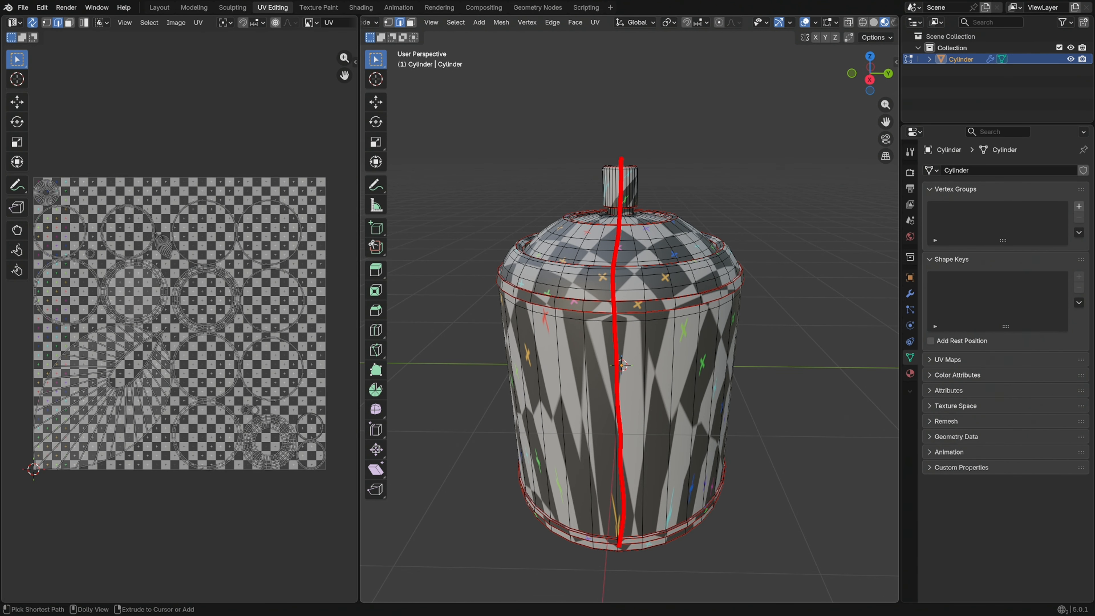
pyautogui.moveTo(782, 445)
pyautogui.mouseDown(button='middle')
pyautogui.moveTo(716, 465)
pyautogui.moveTo(742, 454)
pyautogui.moveTo(751, 411)
pyautogui.moveTo(755, 452)
pyautogui.moveTo(716, 437)
pyautogui.mouseUp(button='middle')
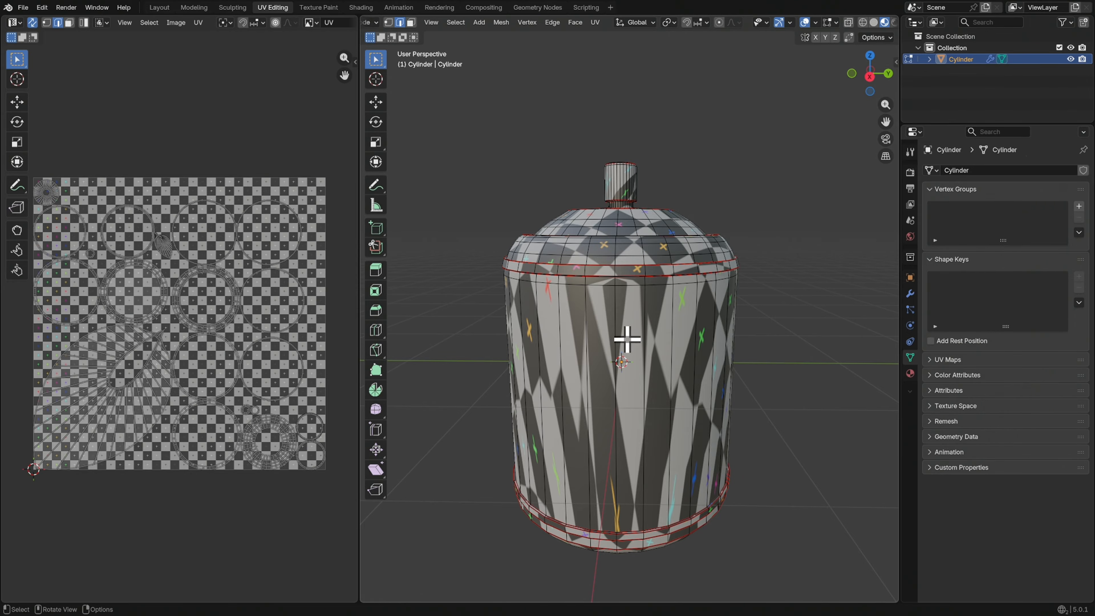
# Mark the vertical edge loop running from the nozzle down to the can's base as a seam and clear the selection
pyautogui.keyDown('alt'); pyautogui.click(615, 327); pyautogui.keyUp('alt')
pyautogui.moveTo(671, 399); pyautogui.dragTo(652, 422, button='middle')
pyautogui.moveTo(642, 497); pyautogui.dragTo(643, 442, button='middle')
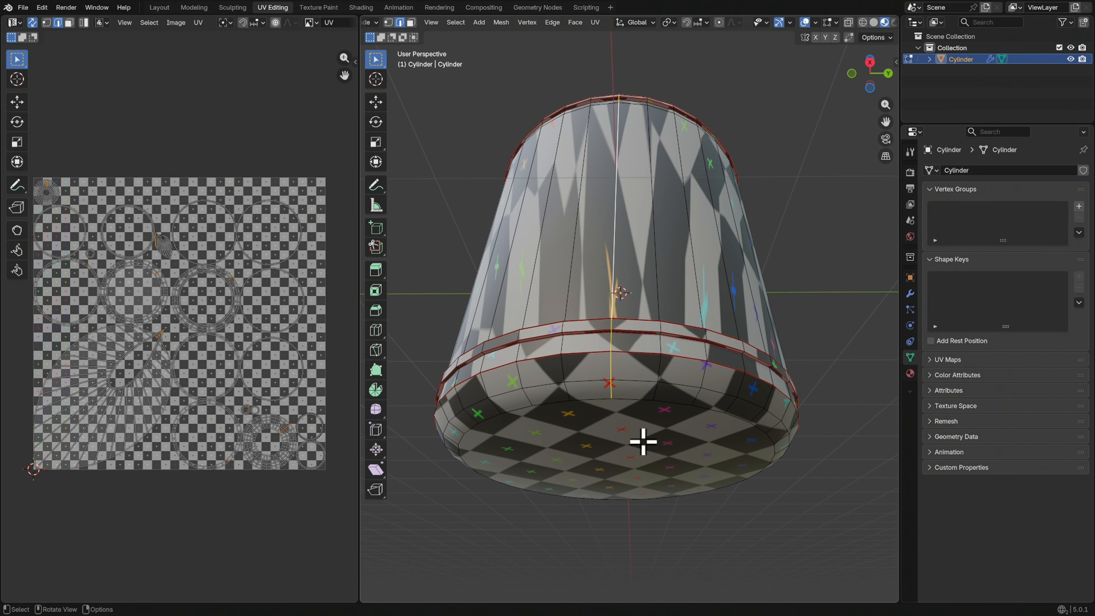
pyautogui.moveTo(646, 223); pyautogui.dragTo(661, 292, button='middle')
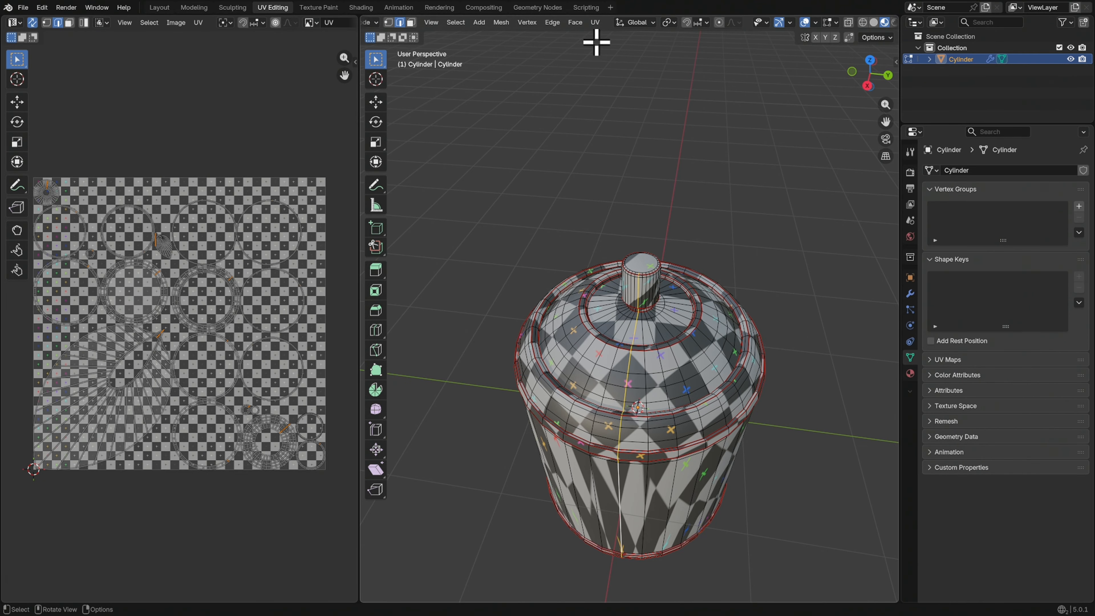
pyautogui.click(553, 22)
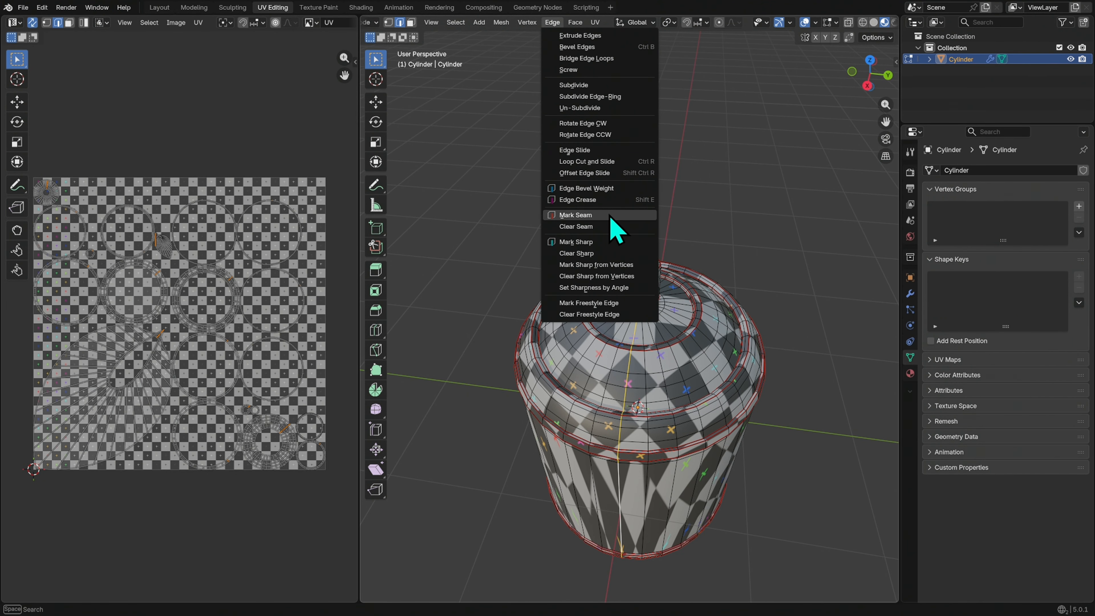
pyautogui.click(609, 216)
pyautogui.hotkey('alt', 'a')
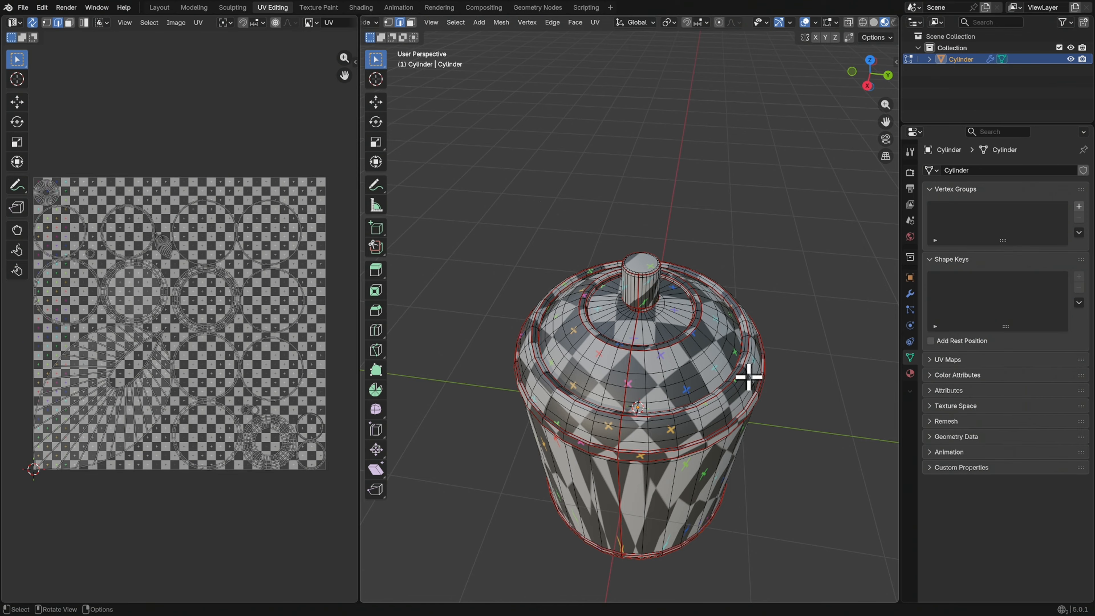
# Unwrap the entire can again with the Conformal method, using the added vertical seam
pyautogui.moveTo(610, 551); pyautogui.dragTo(702, 421, button='middle')
pyautogui.press('a')
pyautogui.press('KP_Decimal')
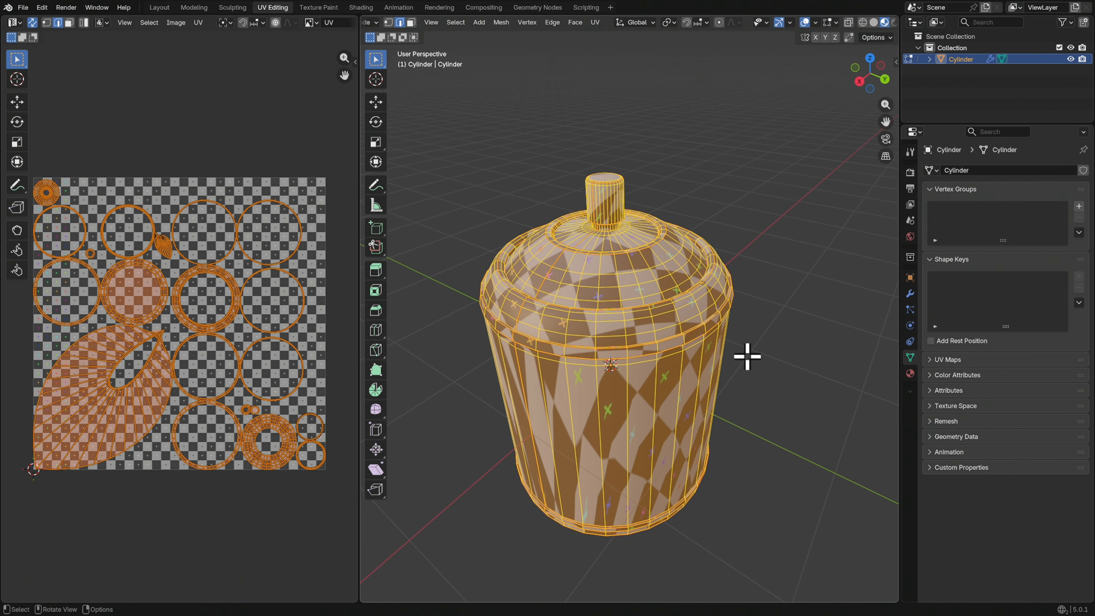
pyautogui.click(595, 22)
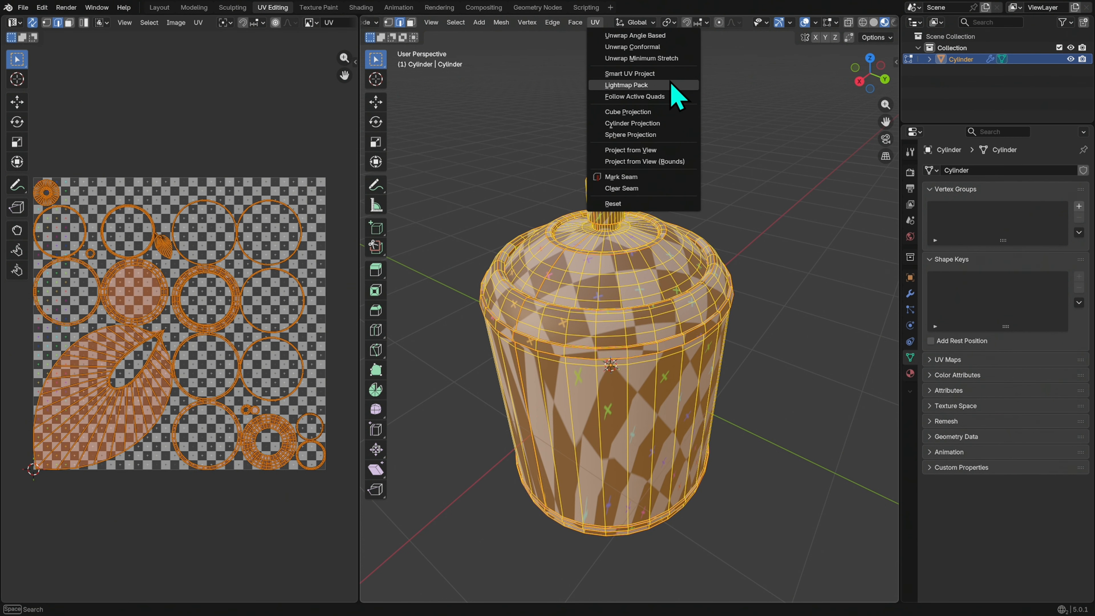
pyautogui.click(667, 48)
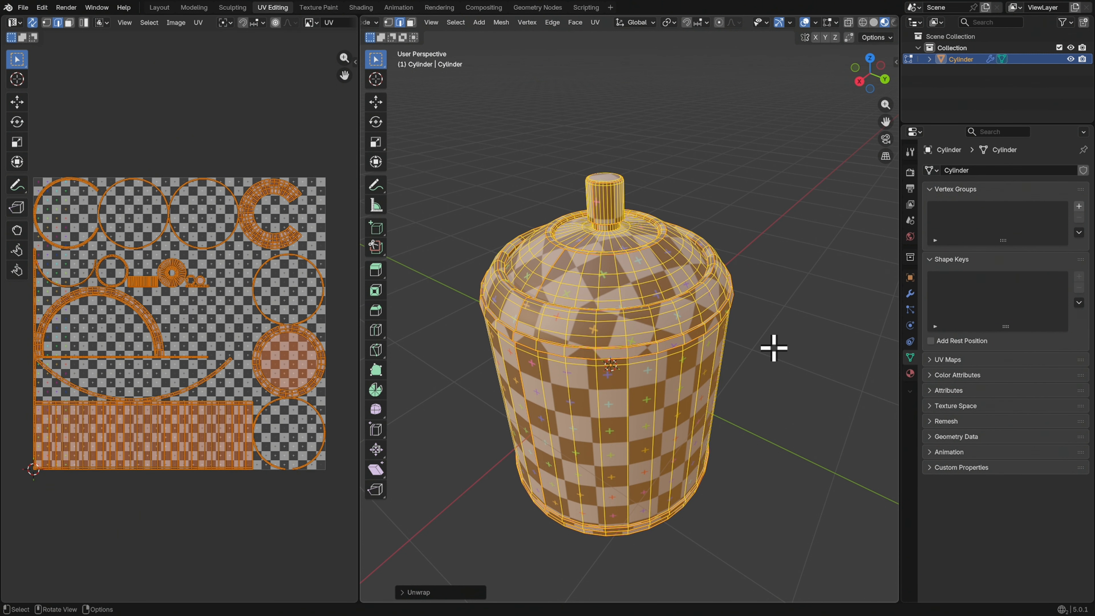
# Return to Object Mode and examine the checker pattern on the can's top and sides
pyautogui.hotkey('alt', 'a')
pyautogui.press('Tab')
pyautogui.moveTo(777, 396); pyautogui.dragTo(706, 340, button='middle')
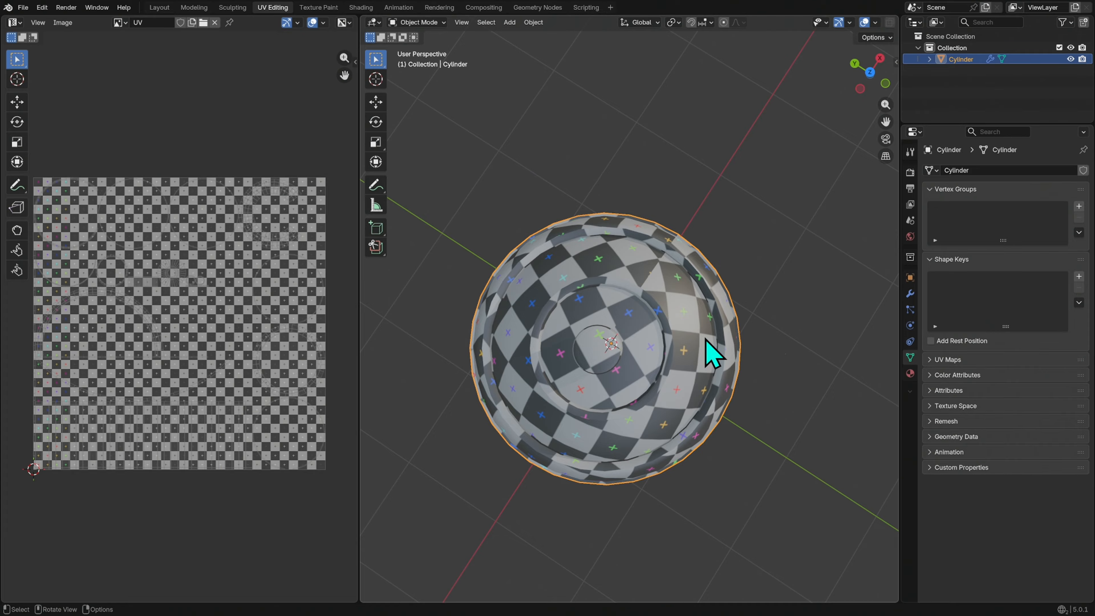
pyautogui.moveTo(709, 382); pyautogui.dragTo(723, 410, button='middle')
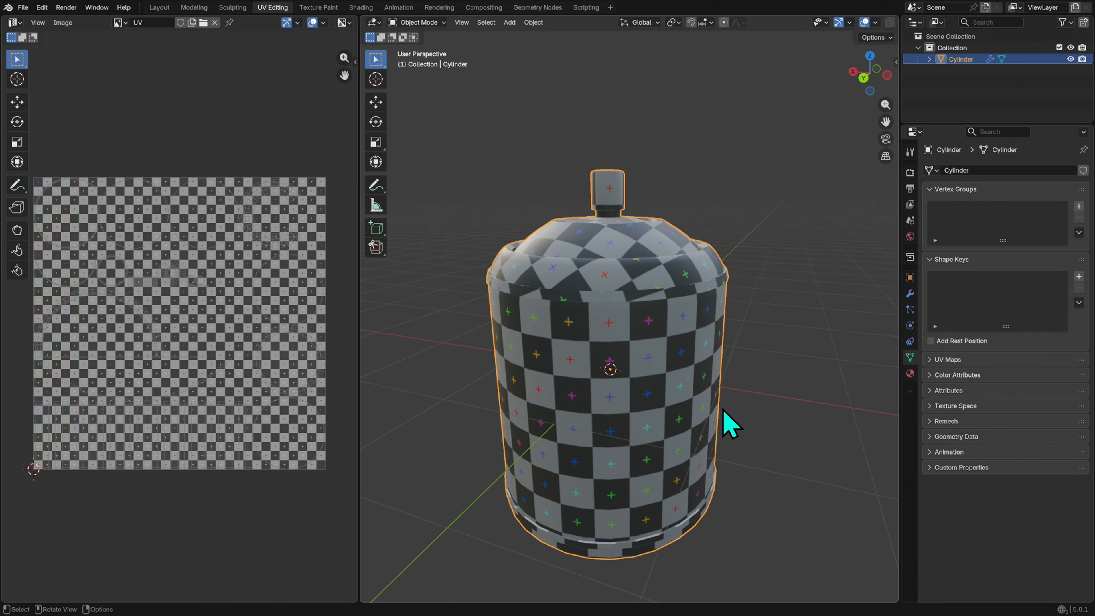
# Deselect the can and unlink the checker image from the UV Editor so only the UV layout is displayed
pyautogui.click(762, 394)
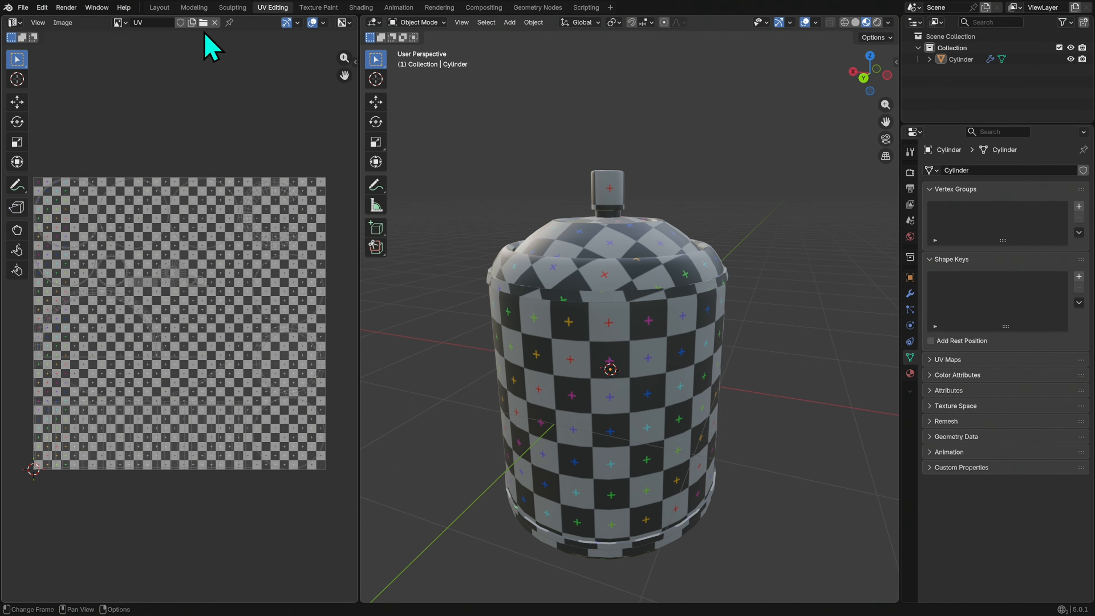
pyautogui.click(214, 22)
pyautogui.keyDown('ctrl'); pyautogui.moveTo(223, 302); pyautogui.dragTo(313, 288, button='middle'); pyautogui.keyUp('ctrl')
pyautogui.scroll(2, 313, 289)
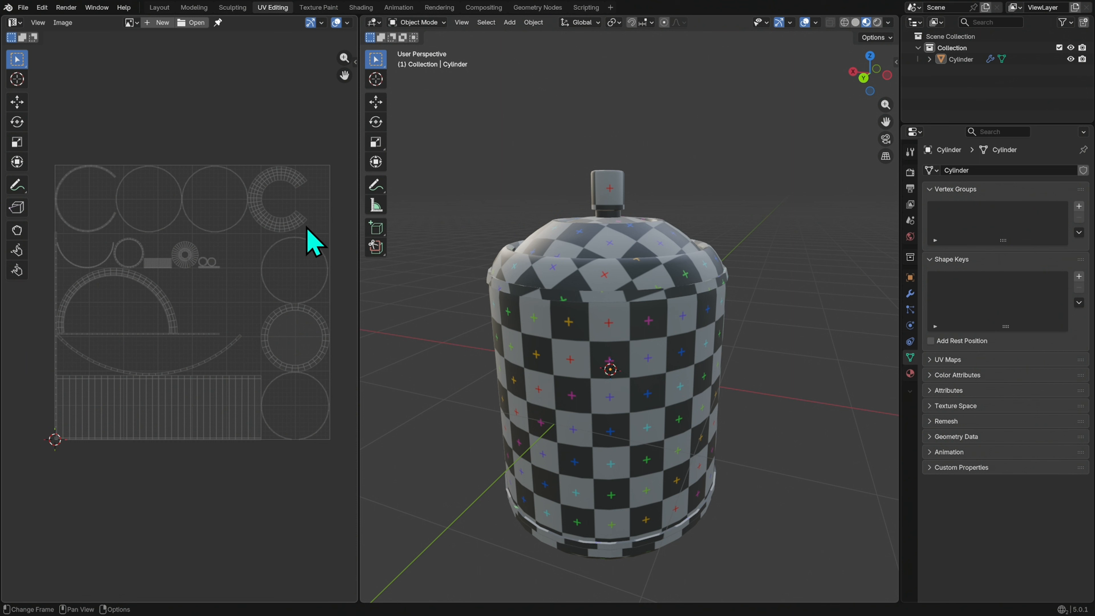
# Select all of the can's UVs in Edit Mode and pack the islands with Exact Shape (Concave), axis-aligned rotation and a 0.010 margin
pyautogui.click(565, 275)
pyautogui.press('Tab')
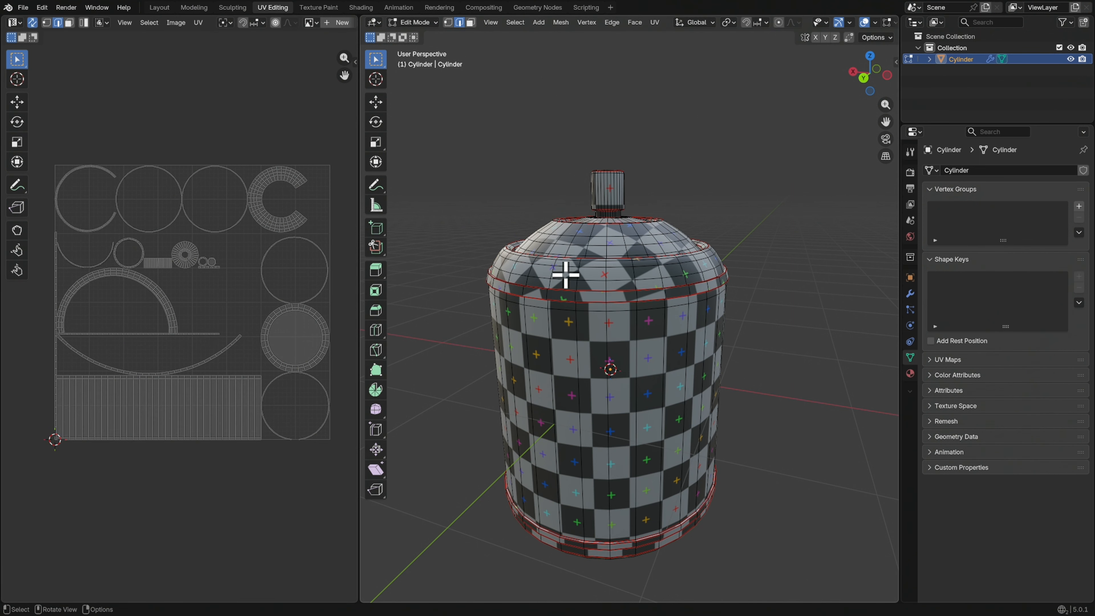
pyautogui.press('a')
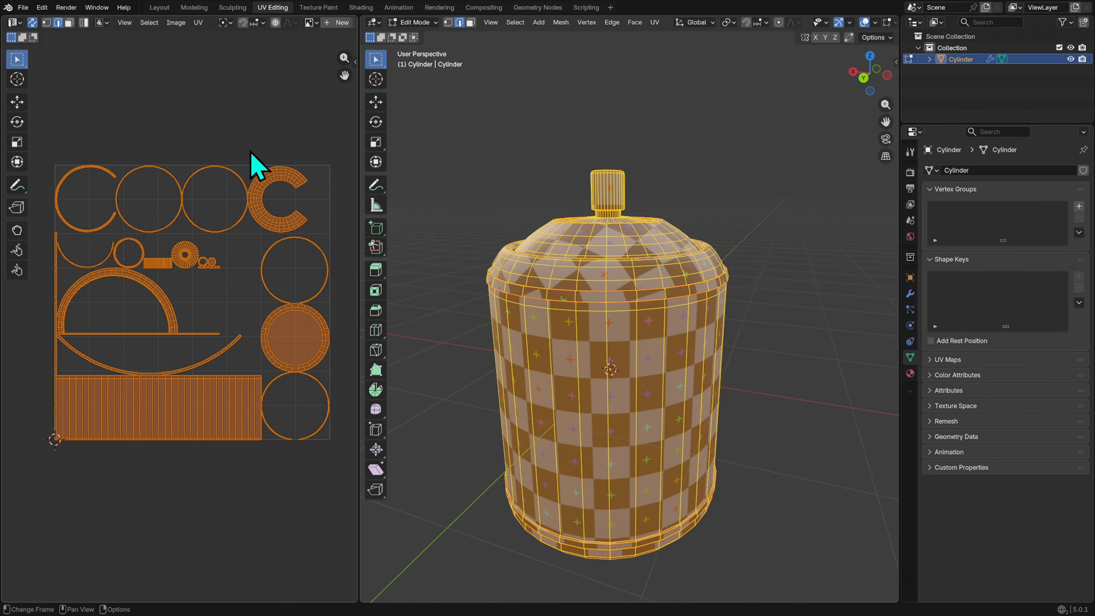
pyautogui.click(198, 23)
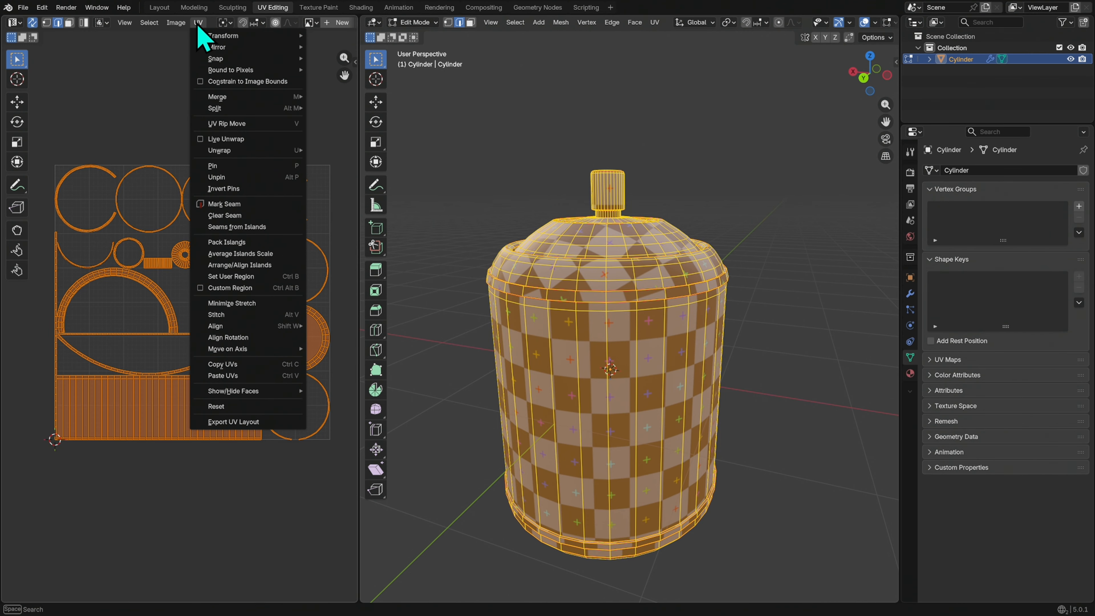
pyautogui.click(282, 243)
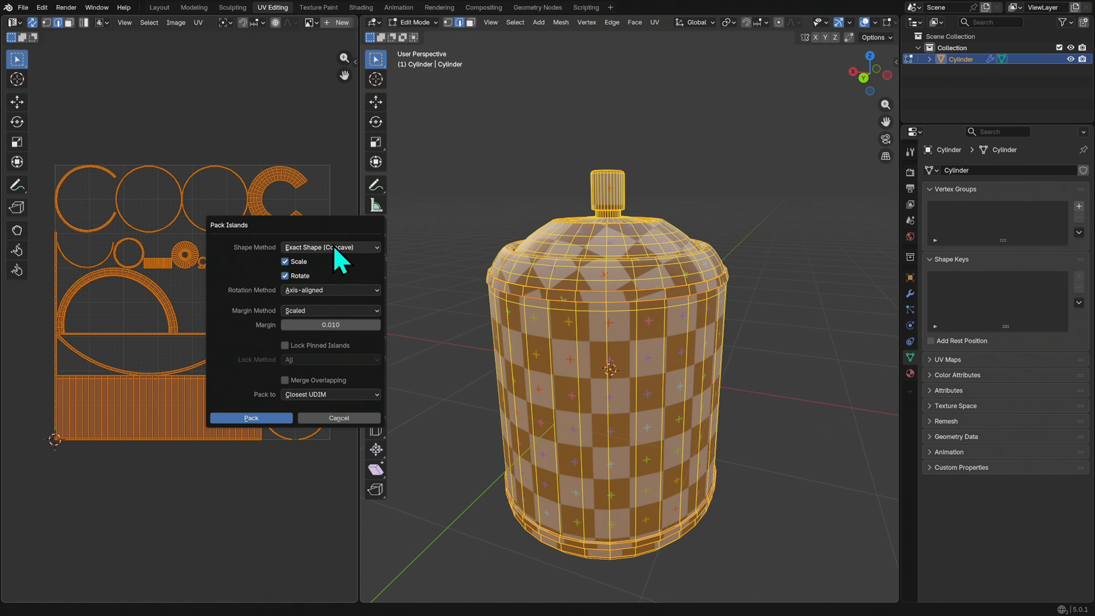
pyautogui.click(274, 419)
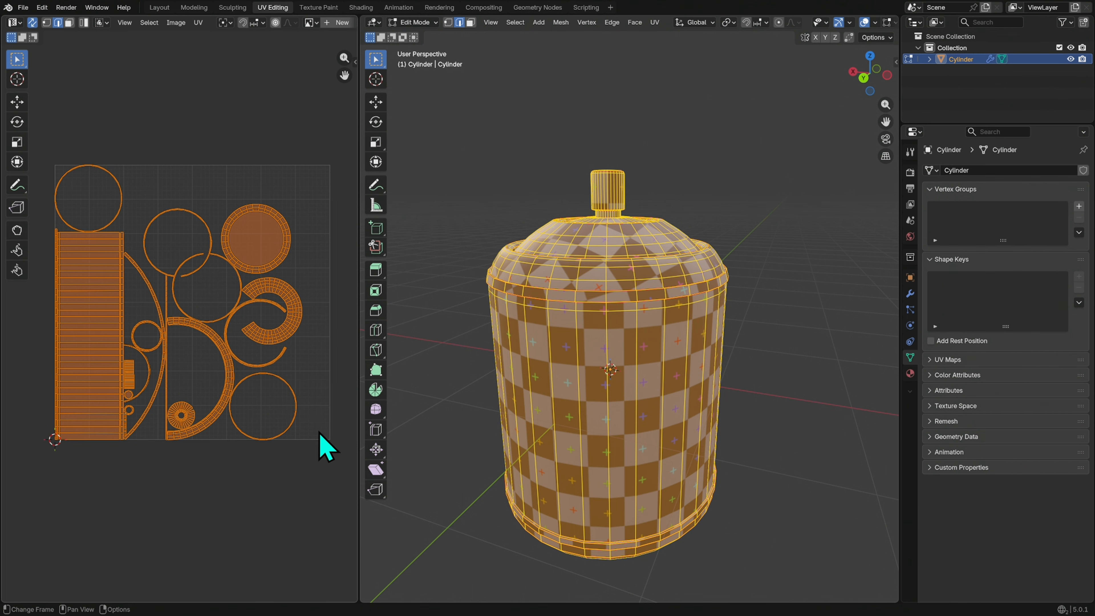
# Return to Object Mode and examine the checker pattern on the can's underside
pyautogui.moveTo(349, 436); pyautogui.dragTo(634, 401, button='middle')
pyautogui.moveTo(286, 396); pyautogui.dragTo(96, 409, button='middle')
pyautogui.moveTo(726, 432); pyautogui.dragTo(750, 317, button='middle')
pyautogui.click(691, 447)
pyautogui.press('Tab')
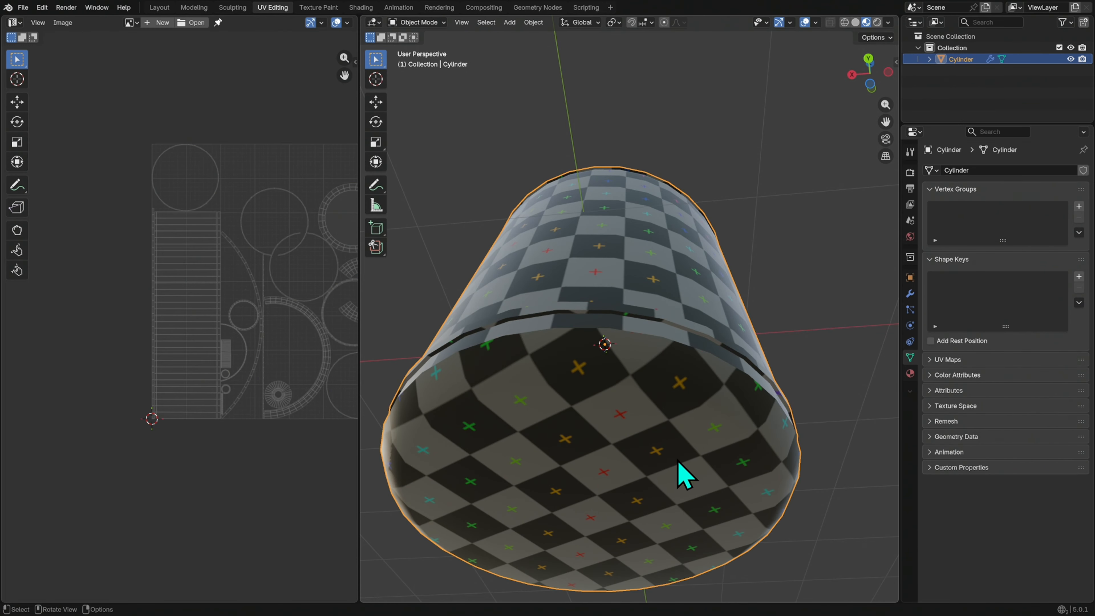
# Select the can's bottom face in Edit Mode with face selection and locate it in the UV layout
pyautogui.press('Tab')
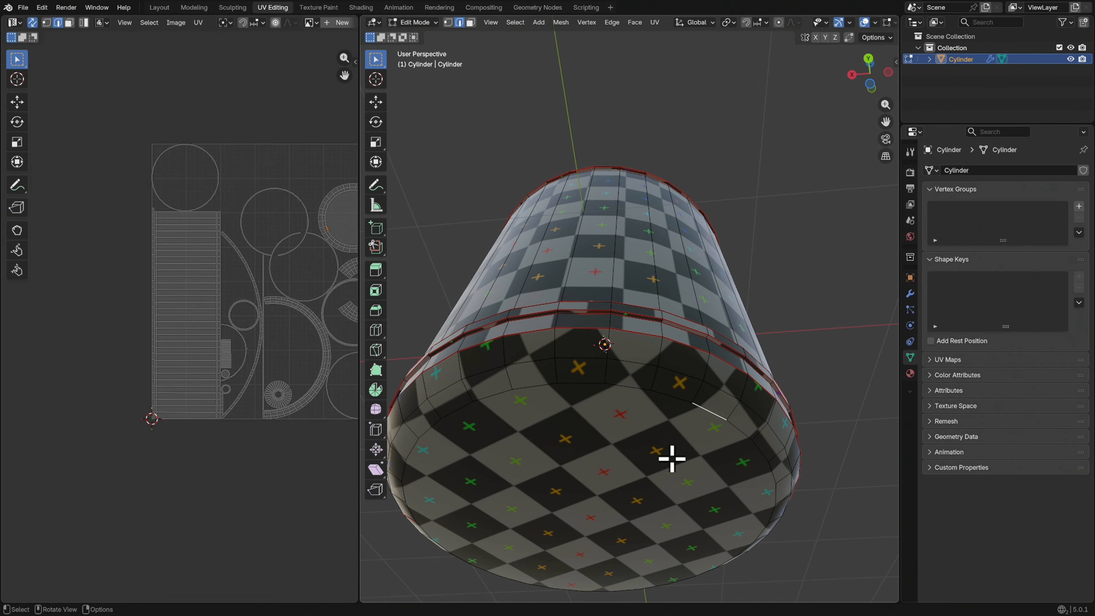
pyautogui.press('3')
pyautogui.click(706, 442)
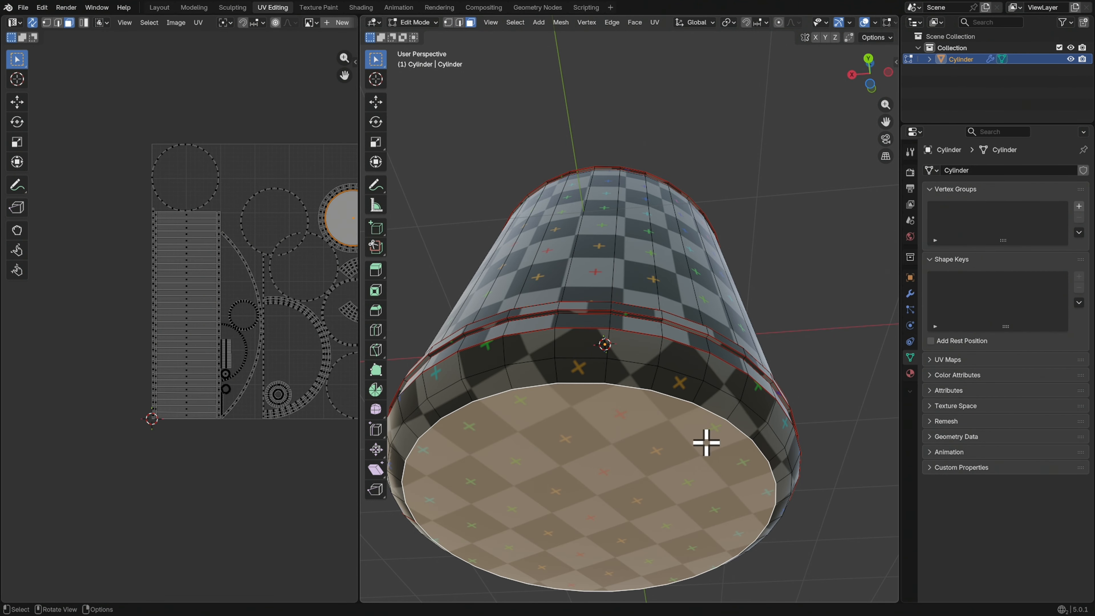
pyautogui.moveTo(312, 468); pyautogui.dragTo(185, 479, button='middle')
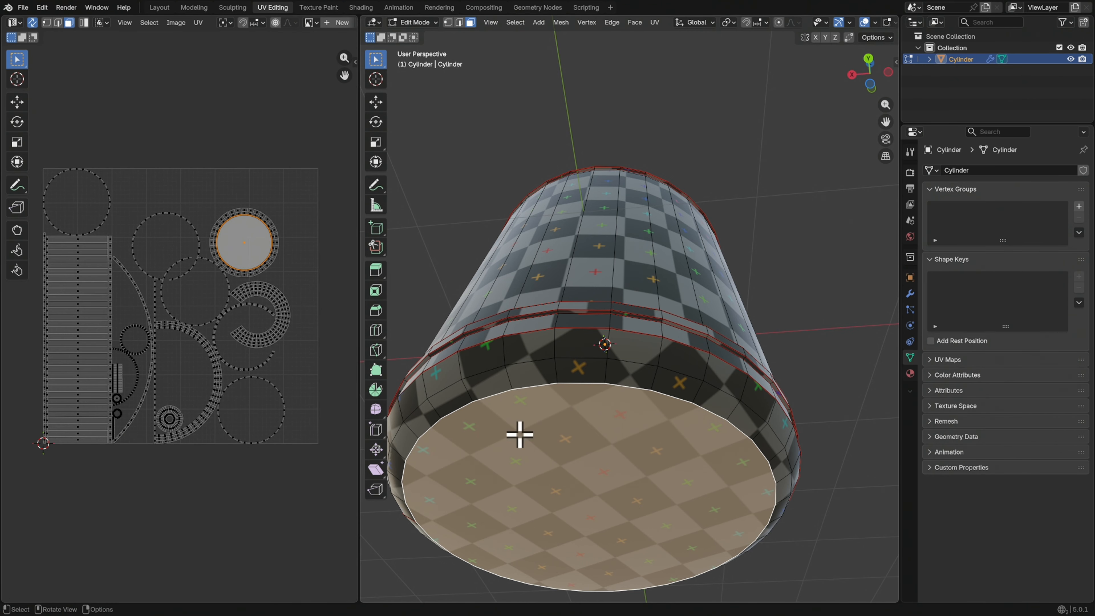
pyautogui.keyDown('ctrl'); pyautogui.moveTo(264, 234); pyautogui.dragTo(310, 184, button='middle'); pyautogui.keyUp('ctrl')
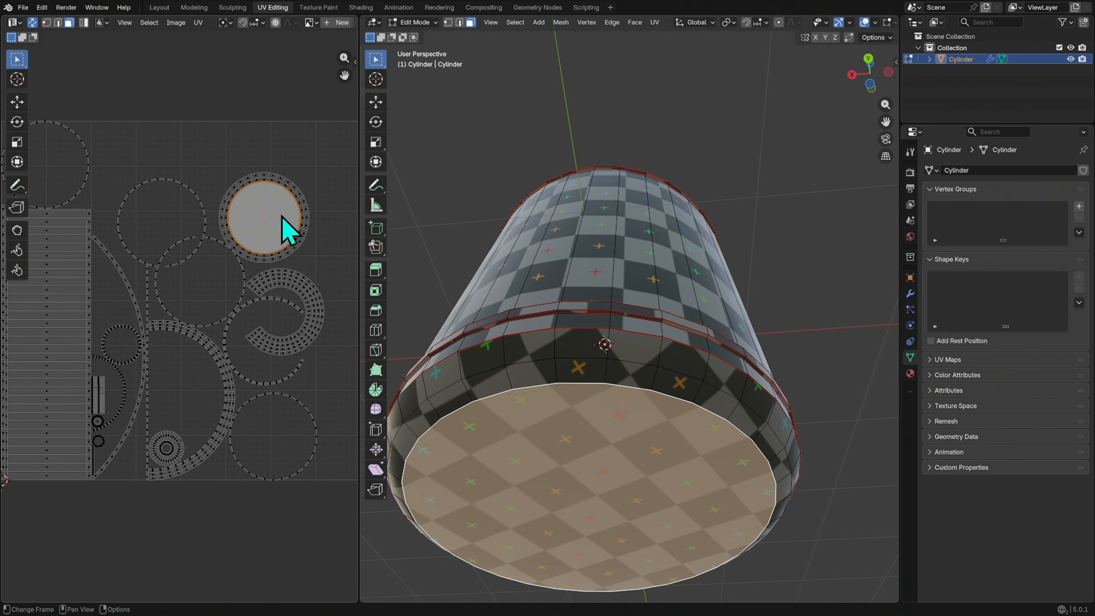
# Scale down the whole bottom-cap UV island to just over half size and move it inside the neighboring ring island
pyautogui.press('l')
pyautogui.press('s')
pyautogui.click(305, 224)
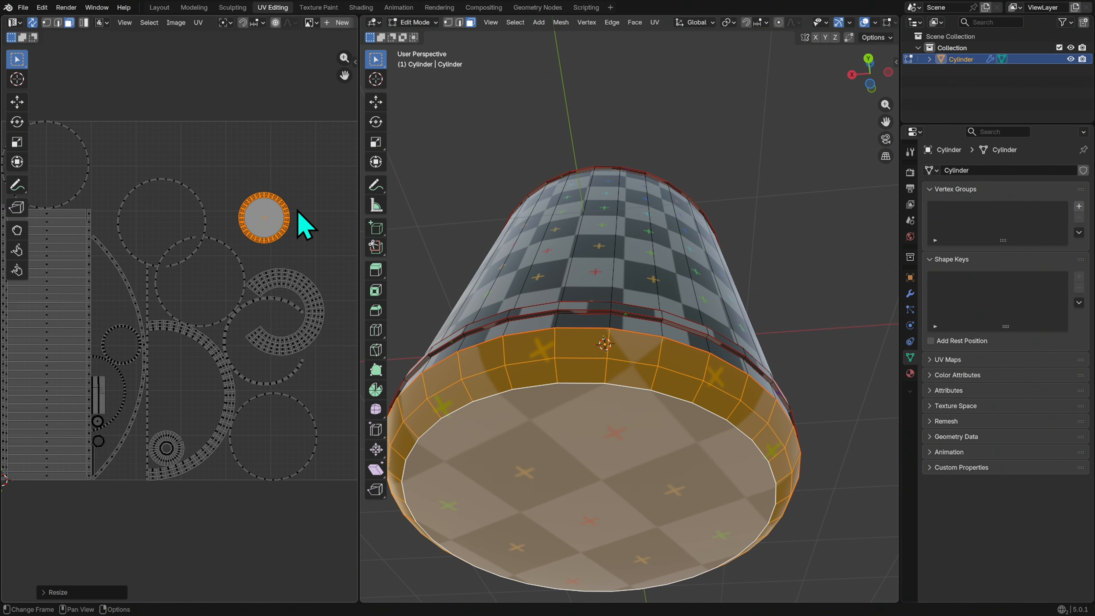
pyautogui.press('g')
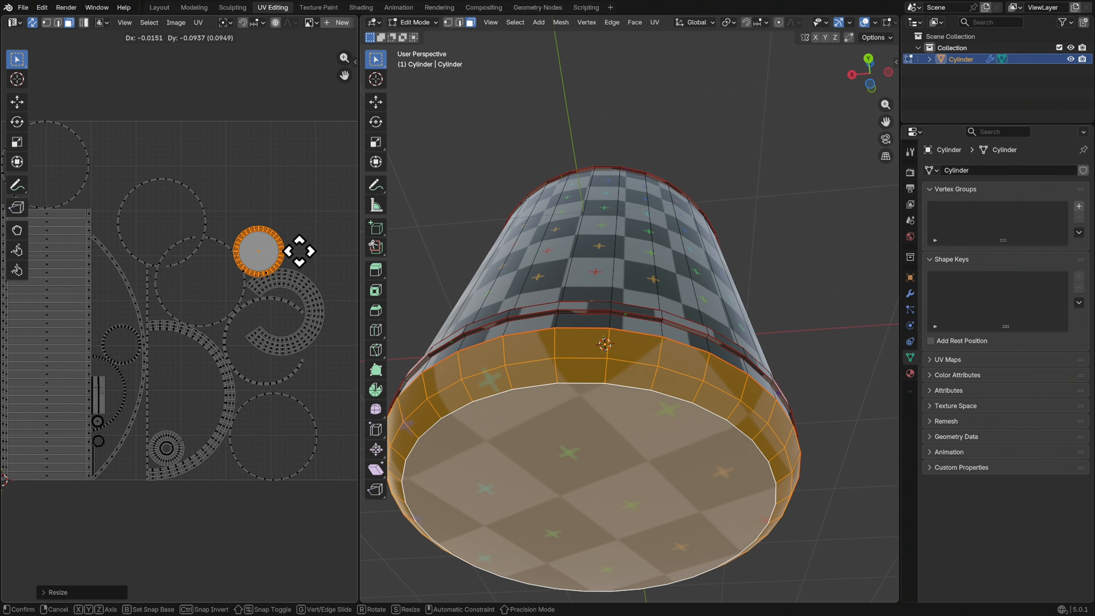
pyautogui.click(196, 214)
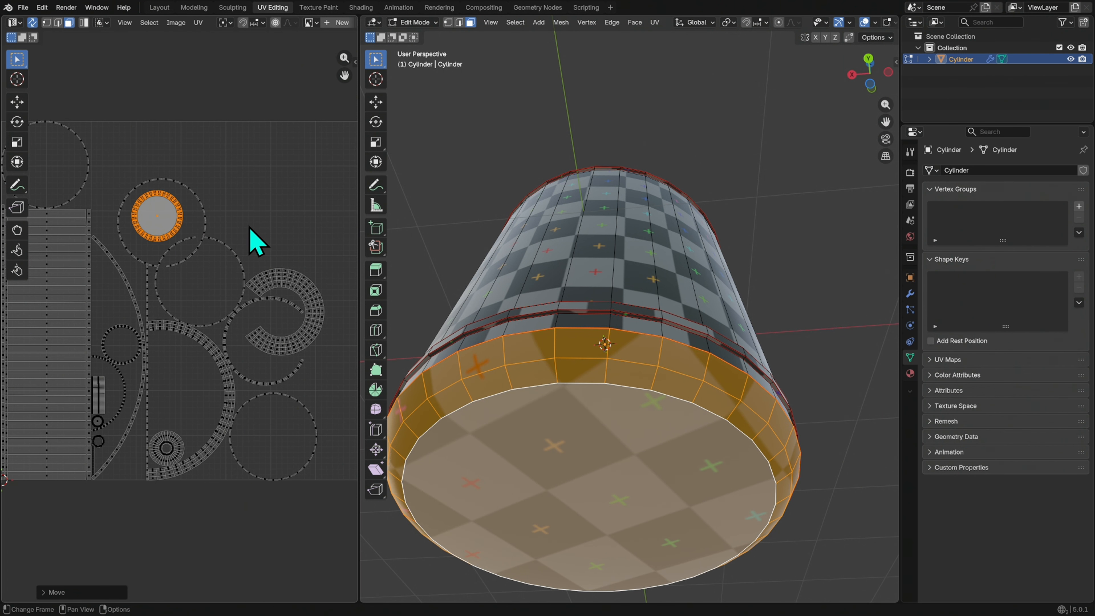
pyautogui.moveTo(259, 225); pyautogui.dragTo(288, 223, button='middle')
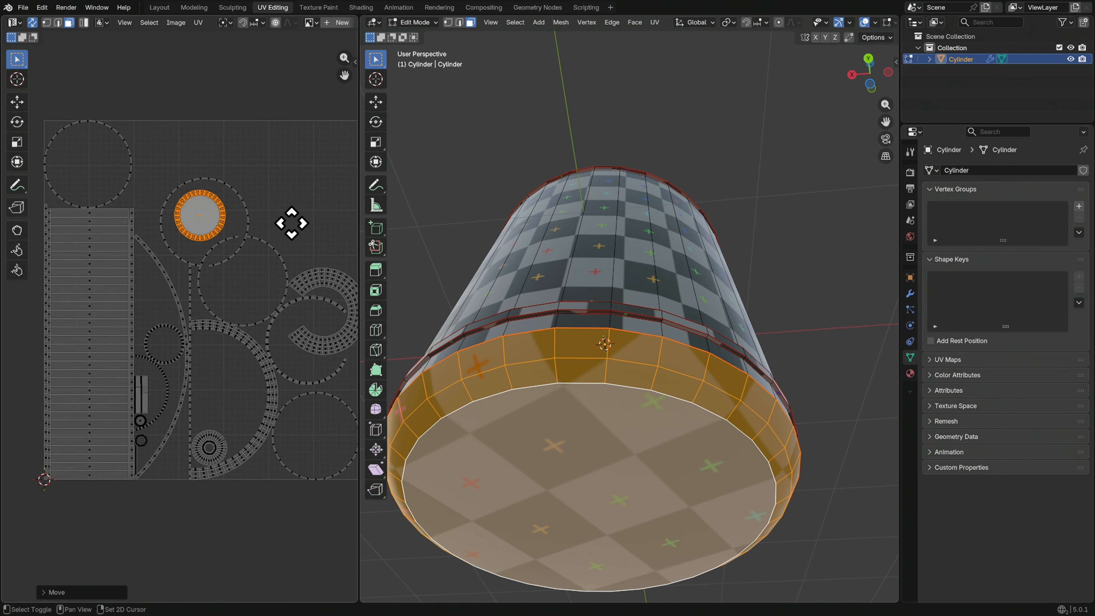
# Select the entire thin ring UV island above the side-wall strip and locate its band on the can's base
pyautogui.click(128, 159)
pyautogui.moveTo(706, 248); pyautogui.dragTo(708, 296, button='middle')
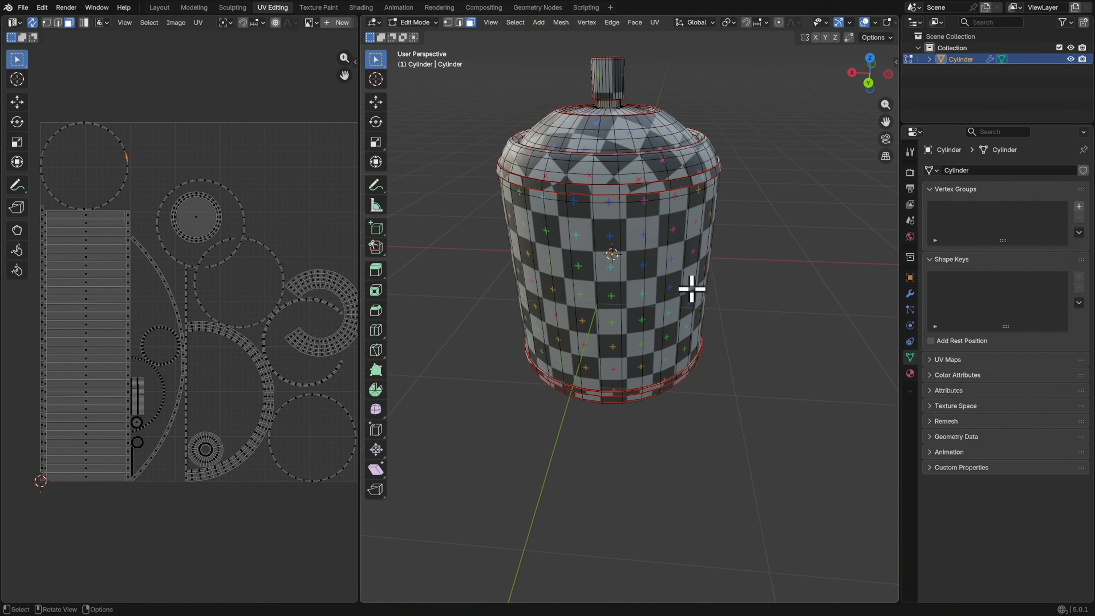
pyautogui.press('l')
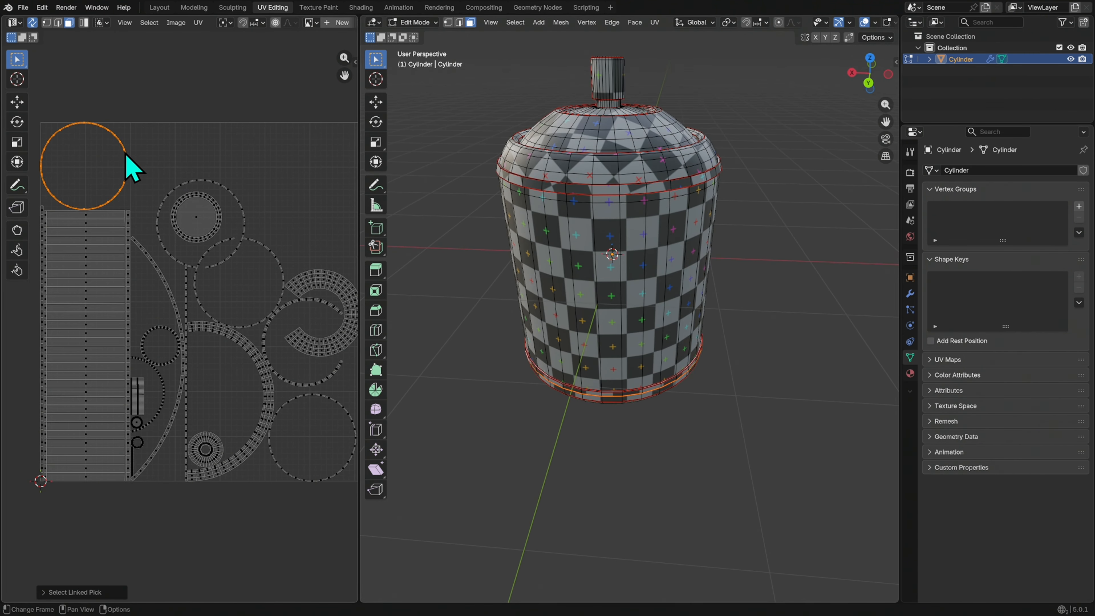
pyautogui.moveTo(597, 338); pyautogui.dragTo(661, 367, button='middle')
pyautogui.scroll(4, 770, 320)
pyautogui.moveTo(770, 321); pyautogui.dragTo(618, 294, button='middle')
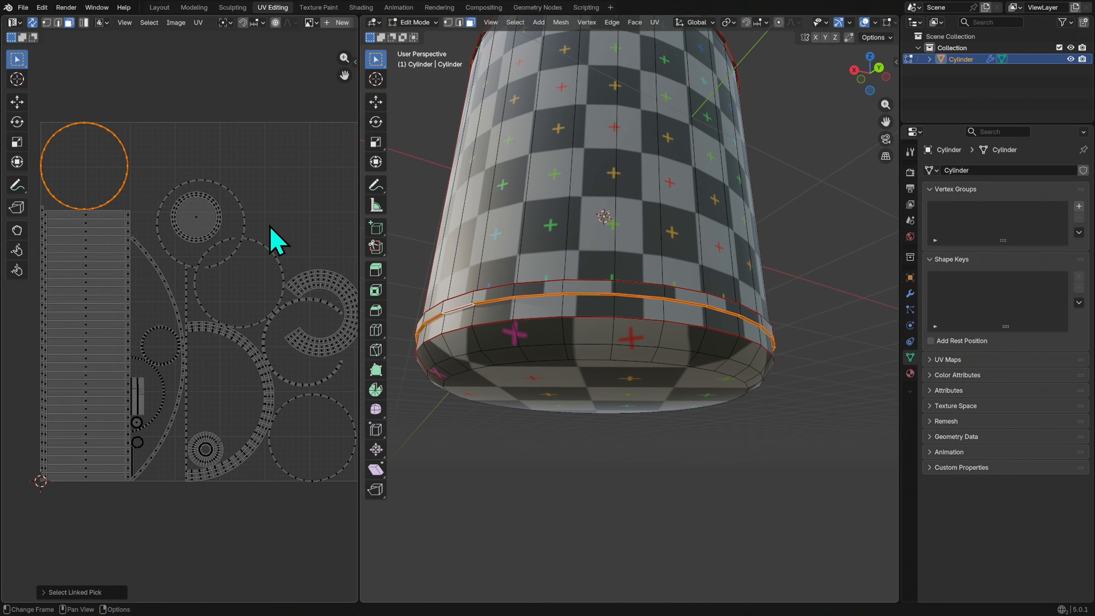
# Scale down the selected thin ring island and place it inside the ring below the bottom-cap island
pyautogui.press('s')
pyautogui.click(171, 159)
pyautogui.press('g')
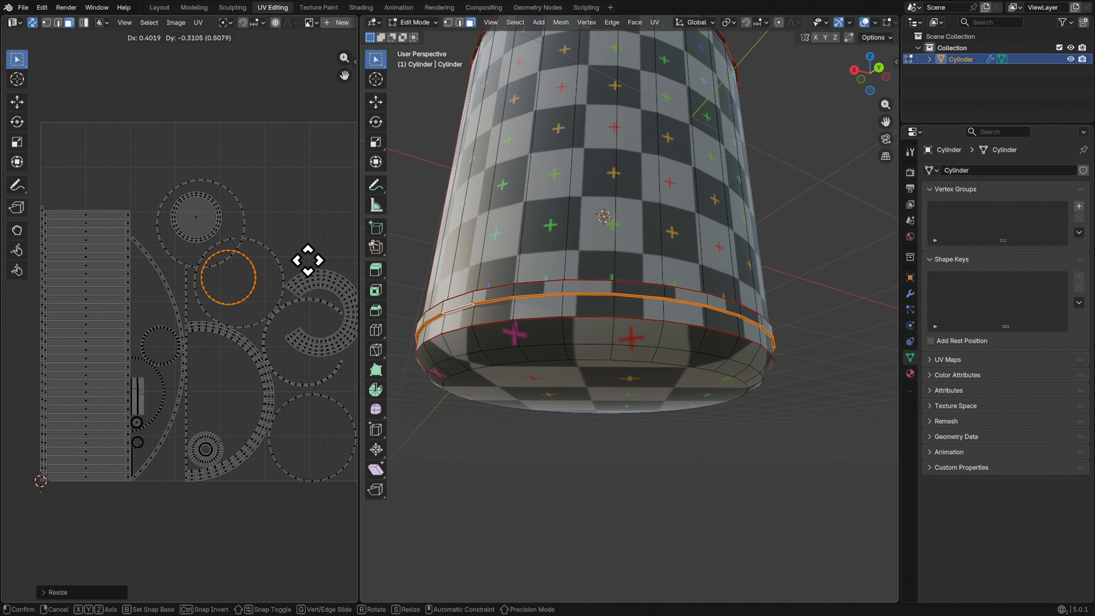
pyautogui.click(321, 266)
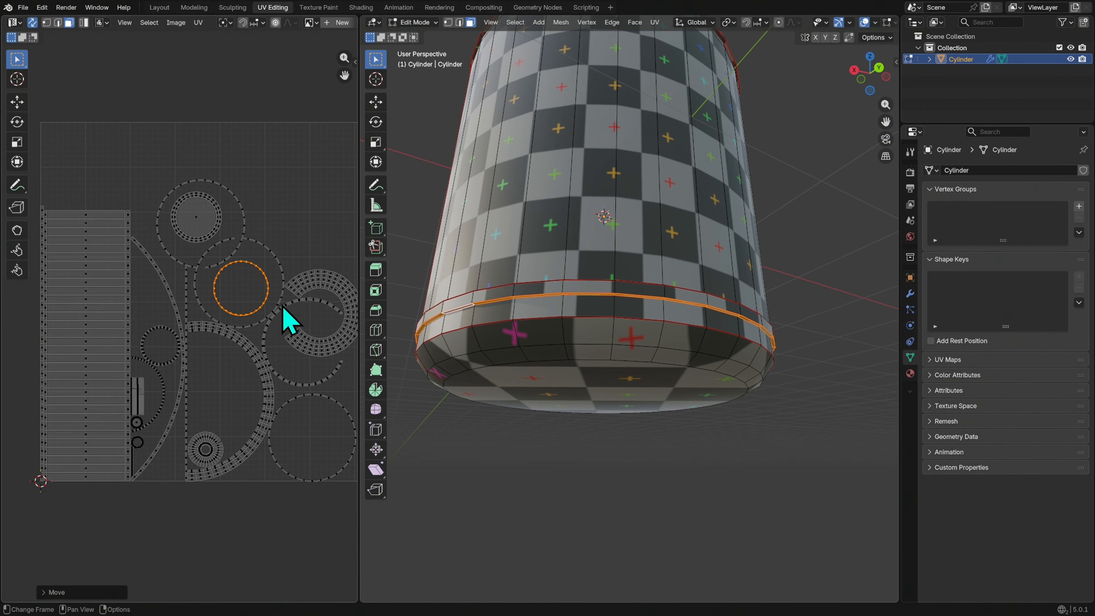
# Highlight the lower part of the side wall's UV strip, clear the selection, and examine the checker pattern around the can
pyautogui.click(161, 180)
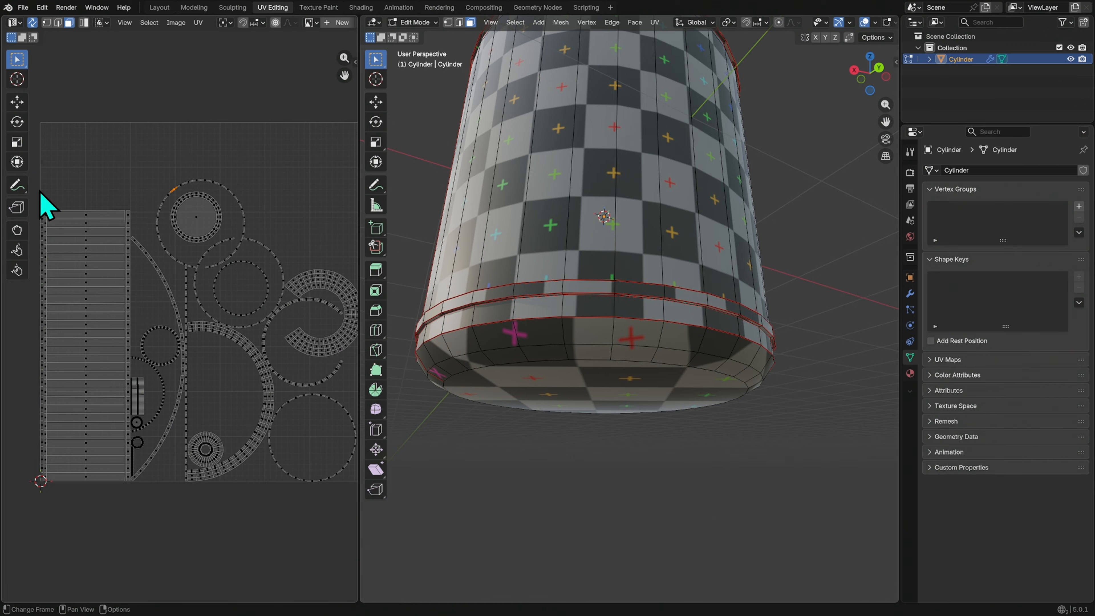
pyautogui.moveTo(18, 531); pyautogui.dragTo(132, 425)
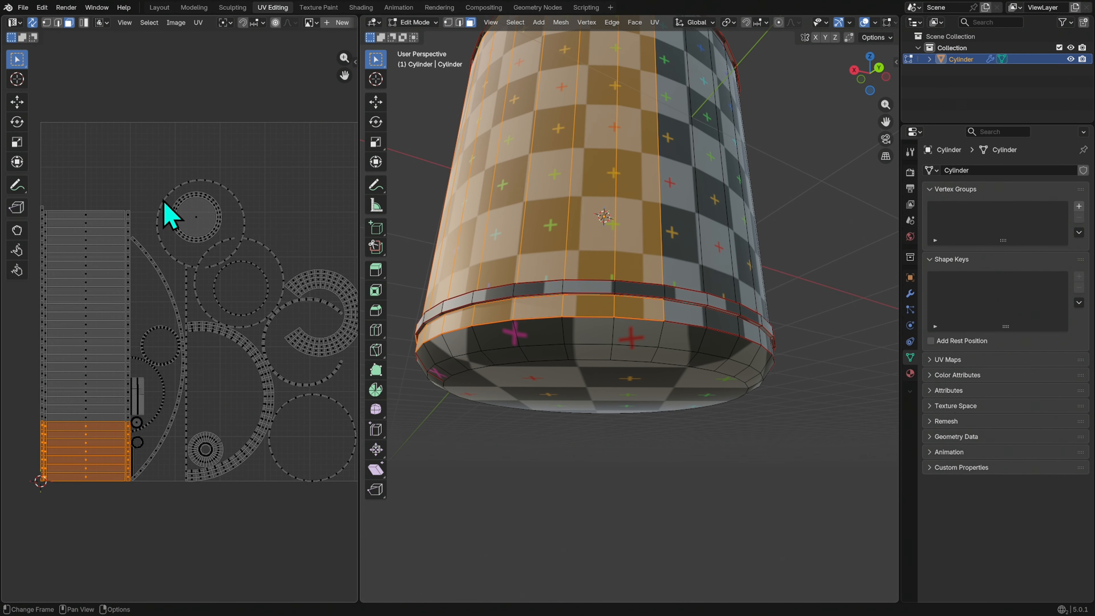
pyautogui.click(184, 523)
pyautogui.moveTo(254, 445); pyautogui.dragTo(227, 464, button='middle')
pyautogui.moveTo(273, 365)
pyautogui.mouseDown(button='middle')
pyautogui.moveTo(260, 379)
pyautogui.moveTo(268, 372)
pyautogui.mouseUp(button='middle')
pyautogui.scroll(-2, 278, 396)
pyautogui.moveTo(691, 310); pyautogui.dragTo(719, 283, button='middle')
pyautogui.scroll(-3, 702, 306)
pyautogui.moveTo(669, 168); pyautogui.dragTo(694, 319, button='middle')
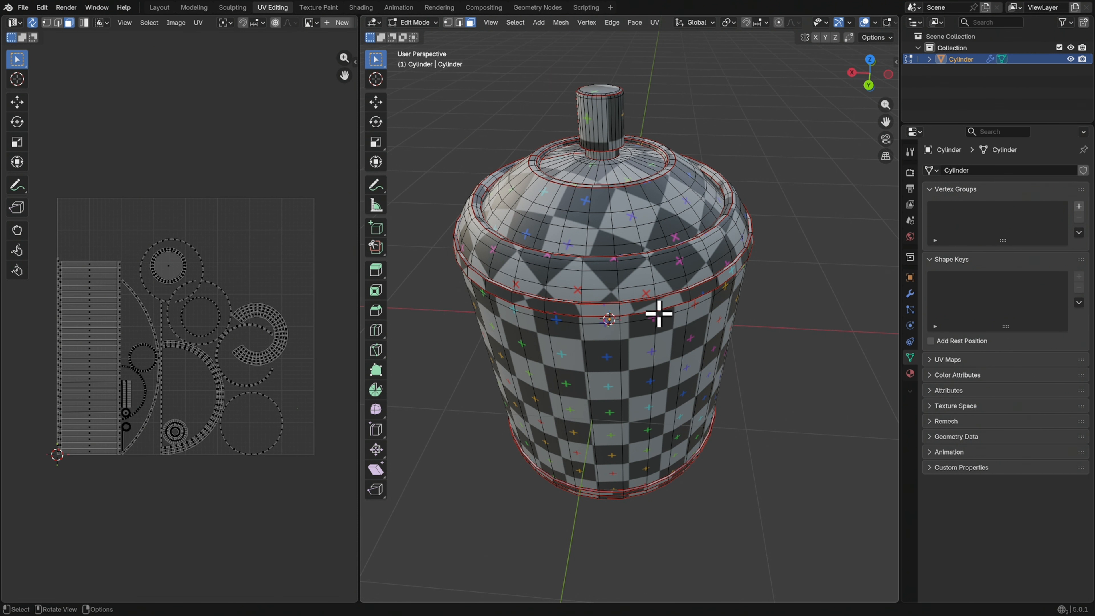
pyautogui.moveTo(684, 335); pyautogui.dragTo(641, 369, button='middle')
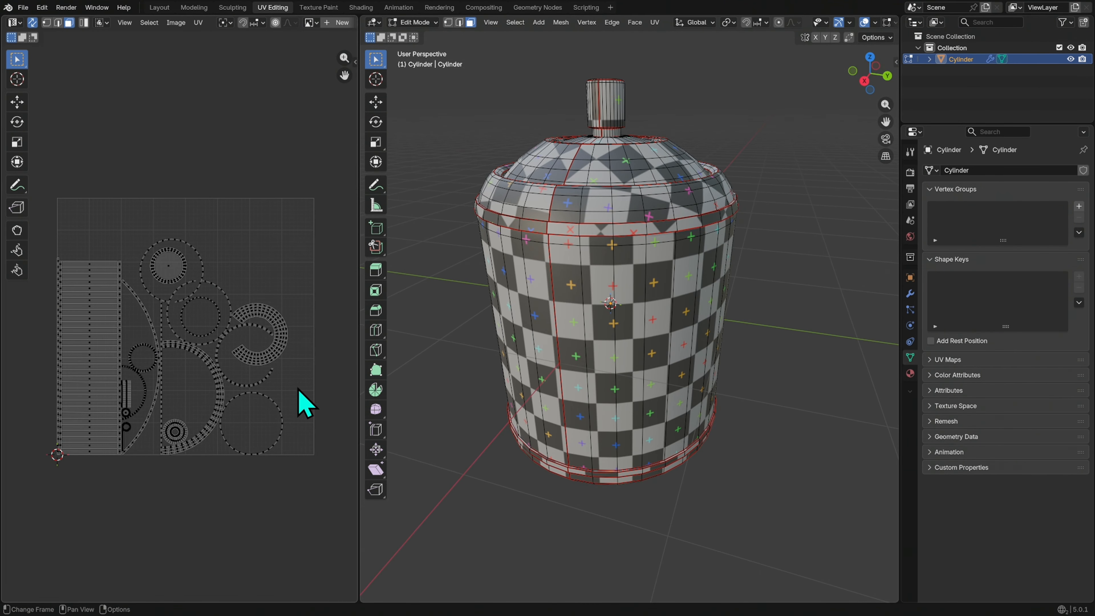
# Select all UV islands, scale them up slightly together, reposition them within the UV square, and deselect them
pyautogui.moveTo(315, 206); pyautogui.dragTo(44, 538)
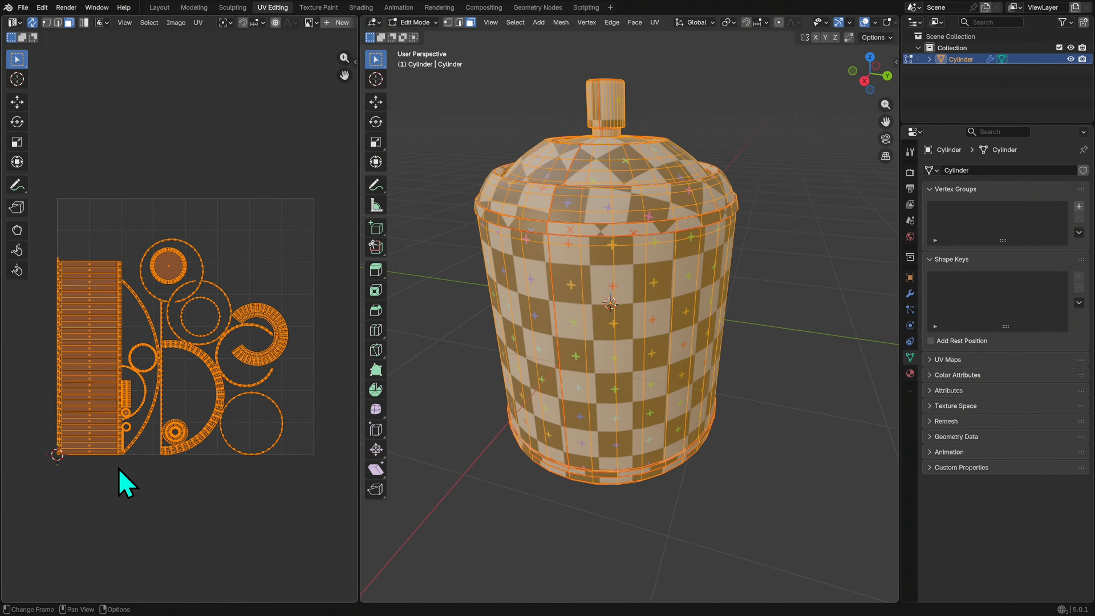
pyautogui.press('s')
pyautogui.click(304, 297)
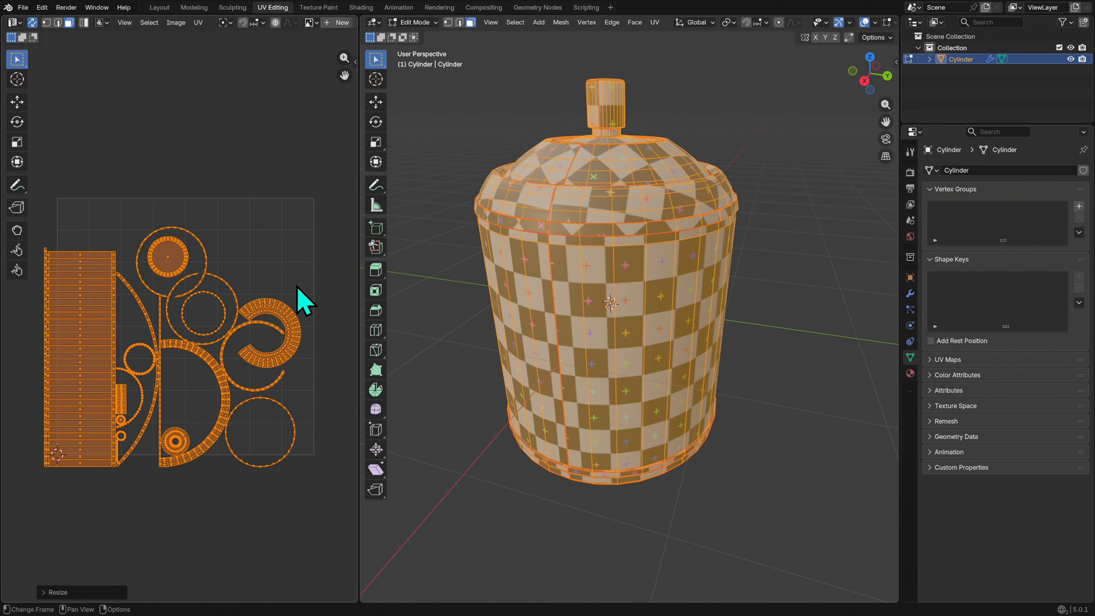
pyautogui.press('g')
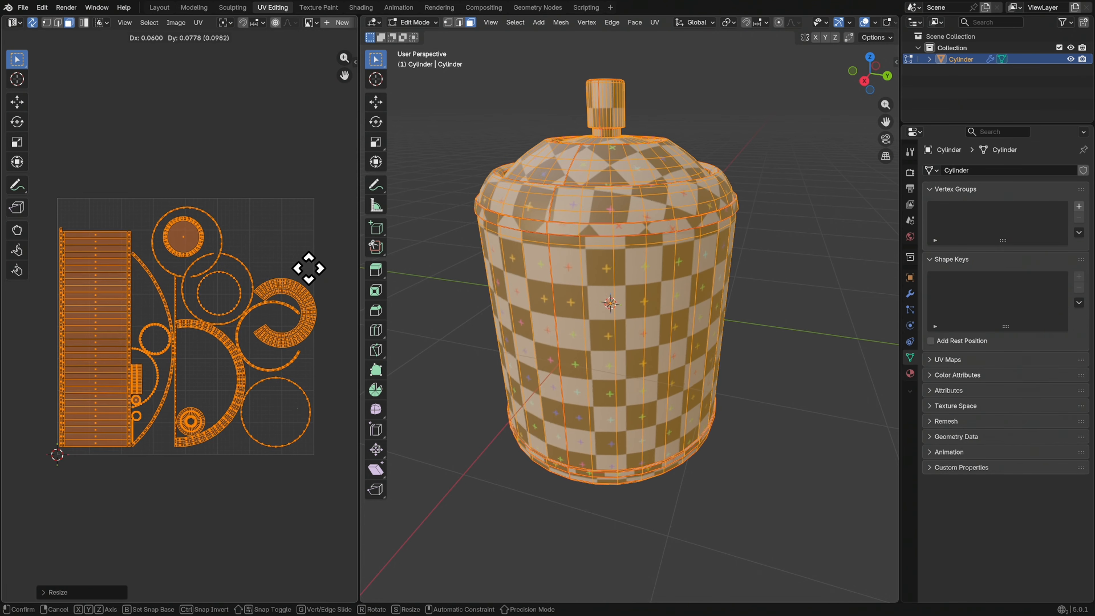
pyautogui.click(310, 270)
pyautogui.click(334, 328)
# Try to move the dome's C-shaped UV island up into the empty corner of the layout, and undo the attempt
pyautogui.keyDown('ctrl'); pyautogui.moveTo(326, 328); pyautogui.dragTo(332, 302, button='middle'); pyautogui.keyUp('ctrl')
pyautogui.moveTo(312, 363); pyautogui.dragTo(291, 366, button='middle')
pyautogui.click(319, 369)
pyautogui.press('l')
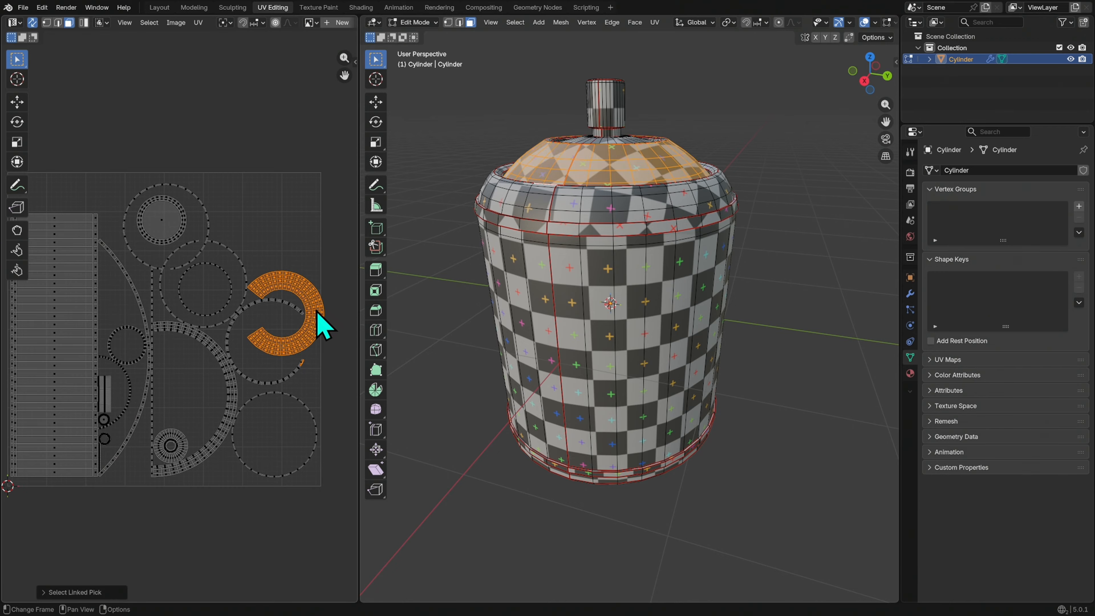
pyautogui.press('g')
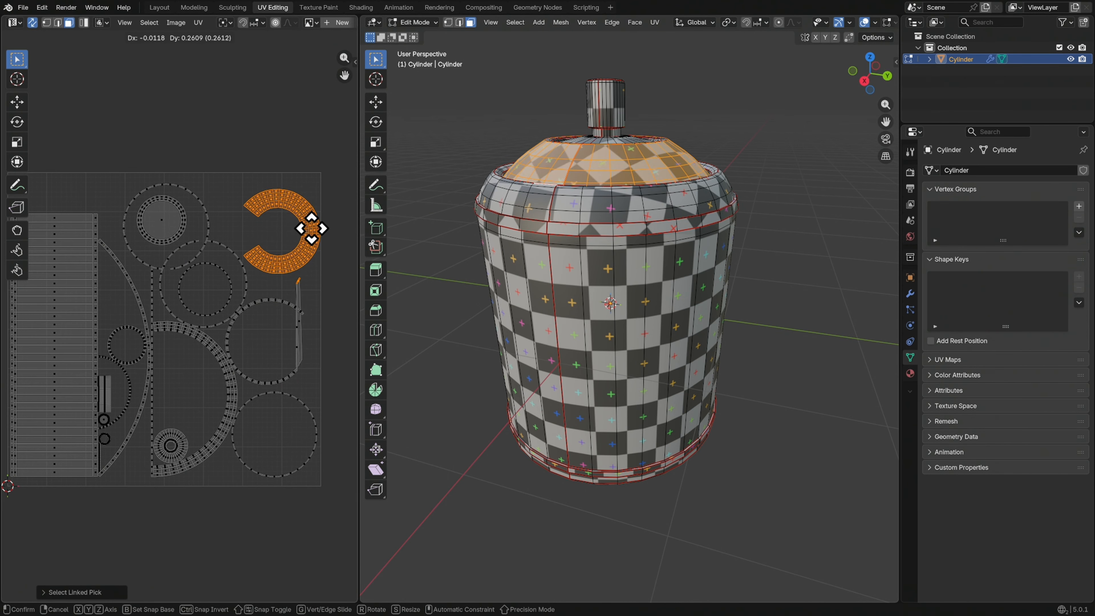
pyautogui.click(316, 237)
pyautogui.hotkey('ctrl', 'z')
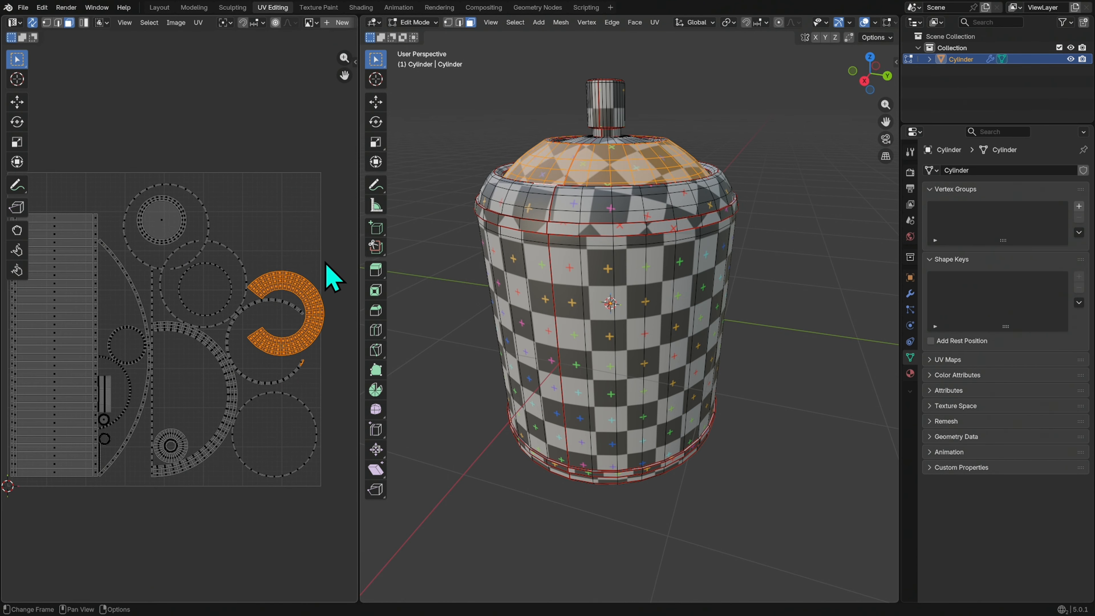
pyautogui.hotkey('ctrl', 'z')
# Select only the dome's C-shaped UV island, rotate it, move it into the free upper-right corner of the UV square, and deselect it
pyautogui.press('l')
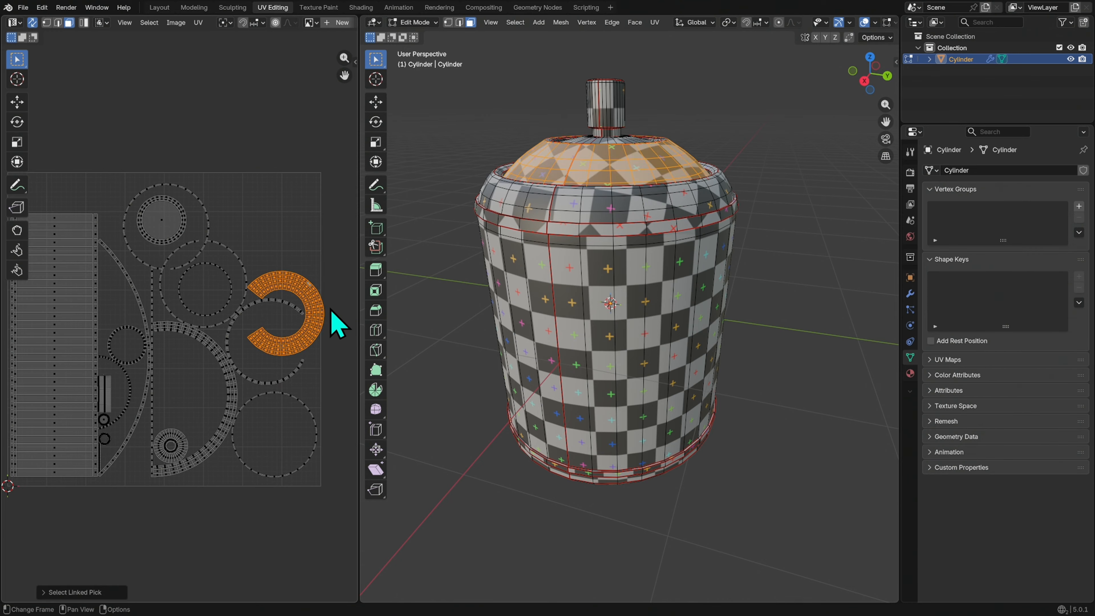
pyautogui.press('r')
pyautogui.click(333, 256)
pyautogui.press('g')
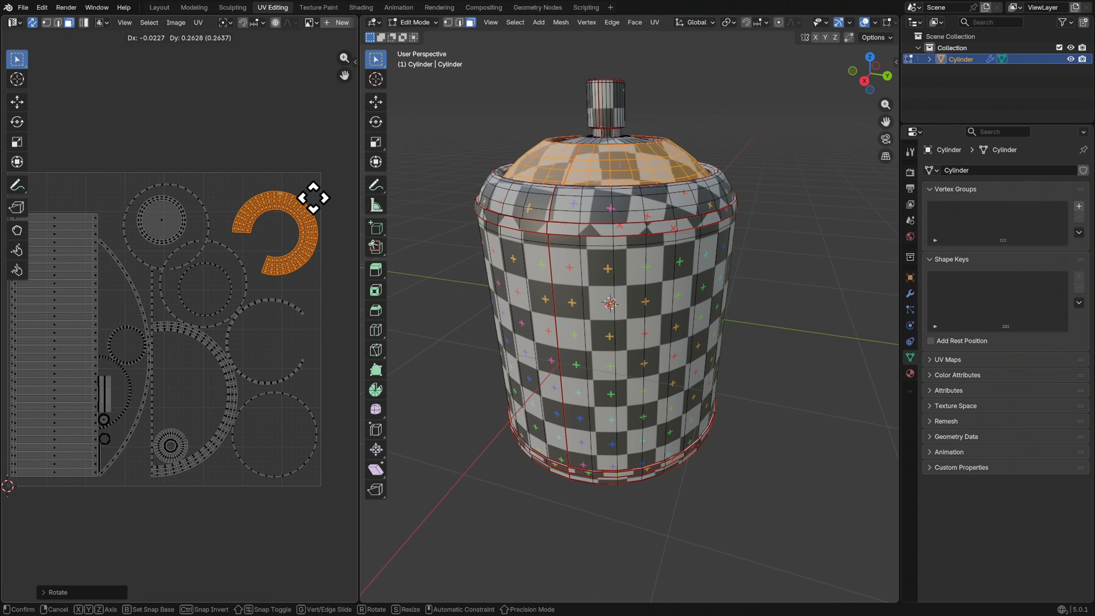
pyautogui.click(319, 218)
pyautogui.click(249, 542)
# Return to Object Mode and examine the checker pattern on the whole can beside the rearranged UV layout
pyautogui.moveTo(274, 383); pyautogui.dragTo(278, 463, button='middle')
pyautogui.press('Tab')
pyautogui.moveTo(750, 379); pyautogui.dragTo(781, 384, button='middle')
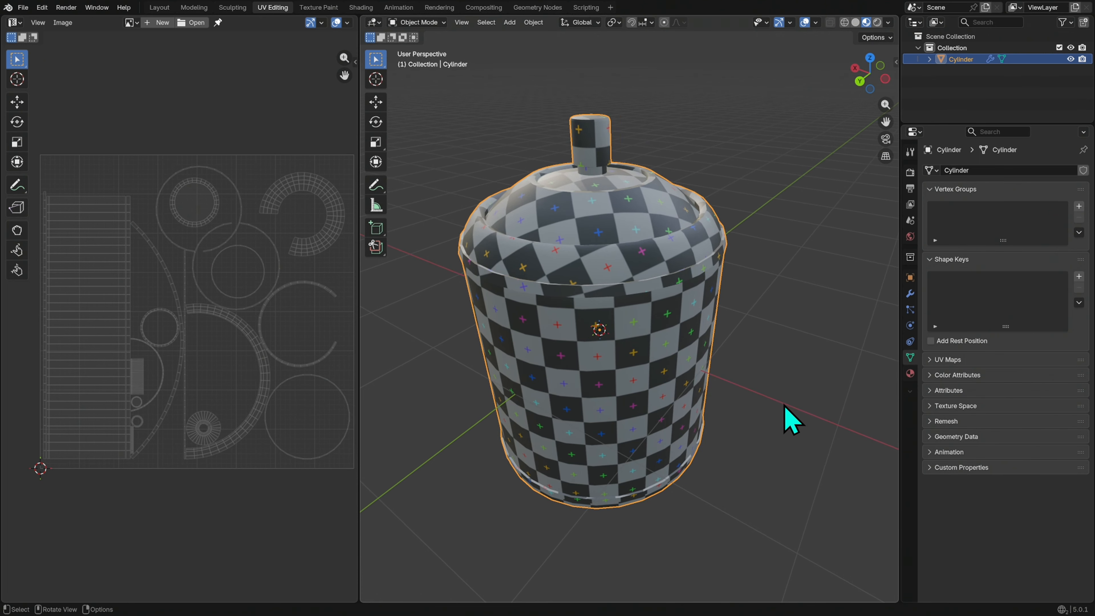
# Switch to the BlenderJoy Skool site in Chrome and look through its Community and Classroom pages
pyautogui.hotkey('alt', 'Tab')
pyautogui.hotkey('alt', 'Tab')
pyautogui.hotkey('alt', 'Tab')
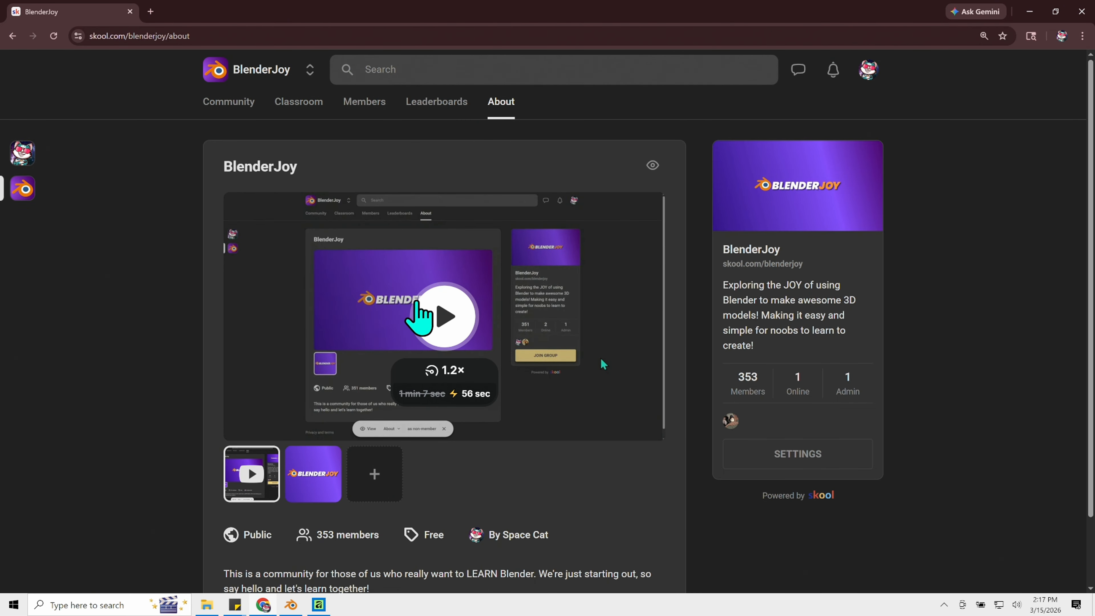
pyautogui.click(240, 106)
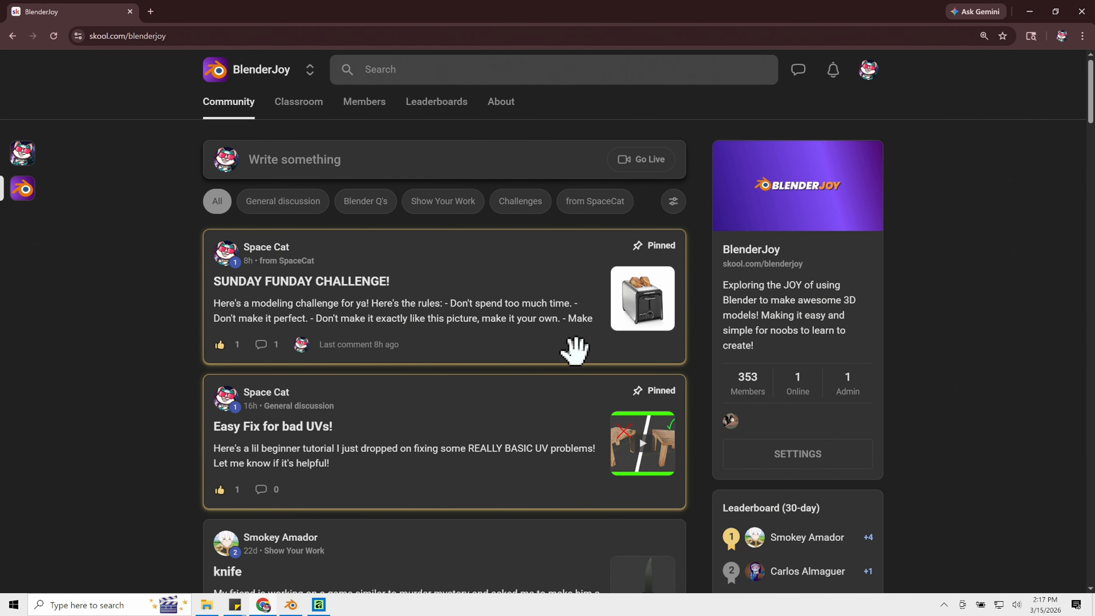
pyautogui.click(312, 108)
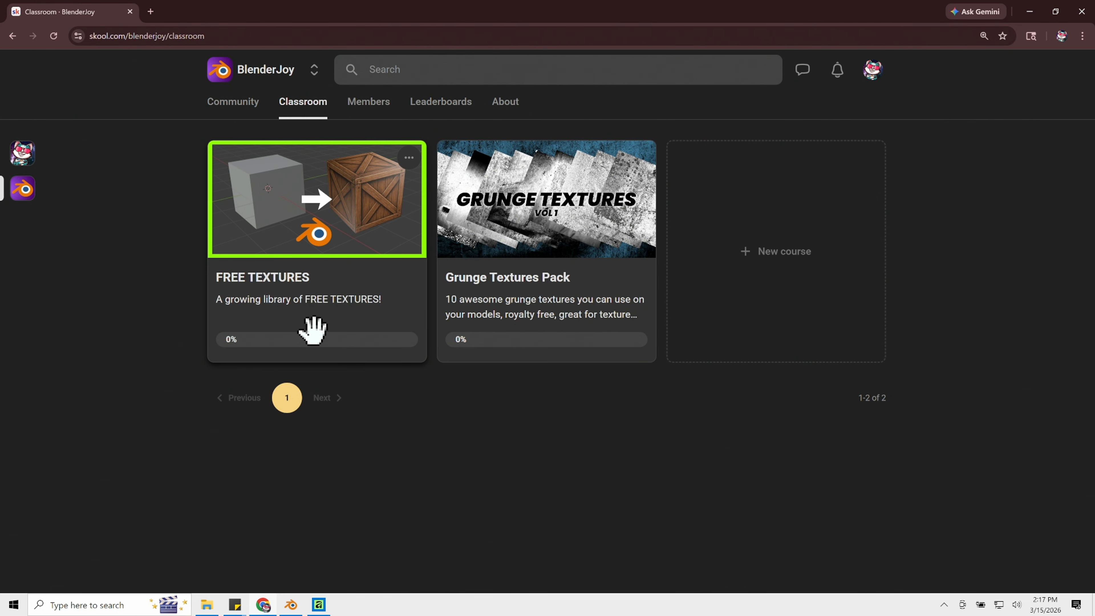
pyautogui.click(253, 108)
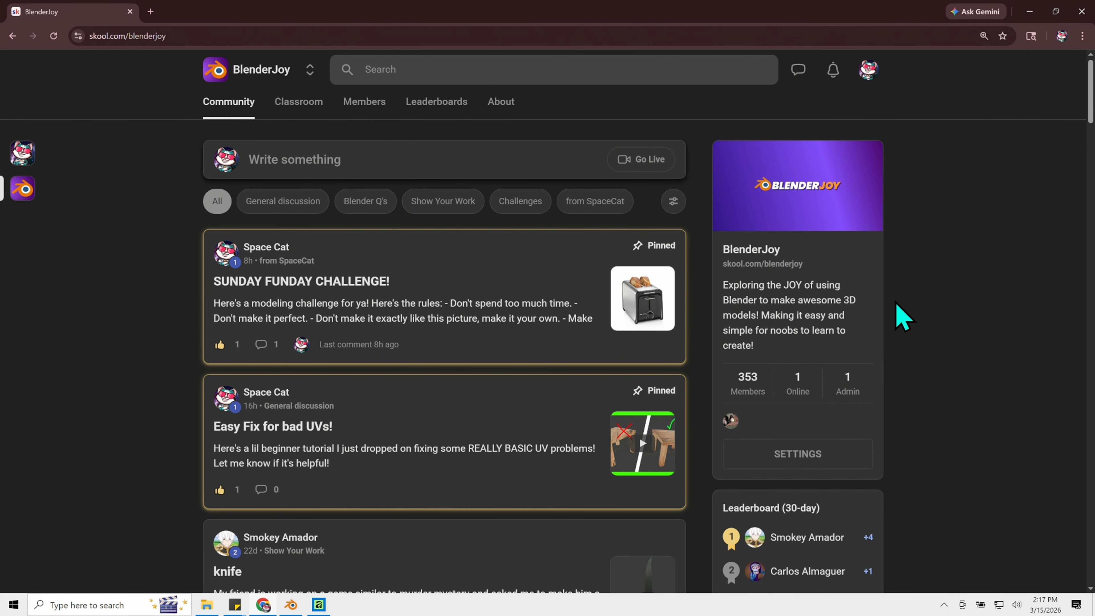